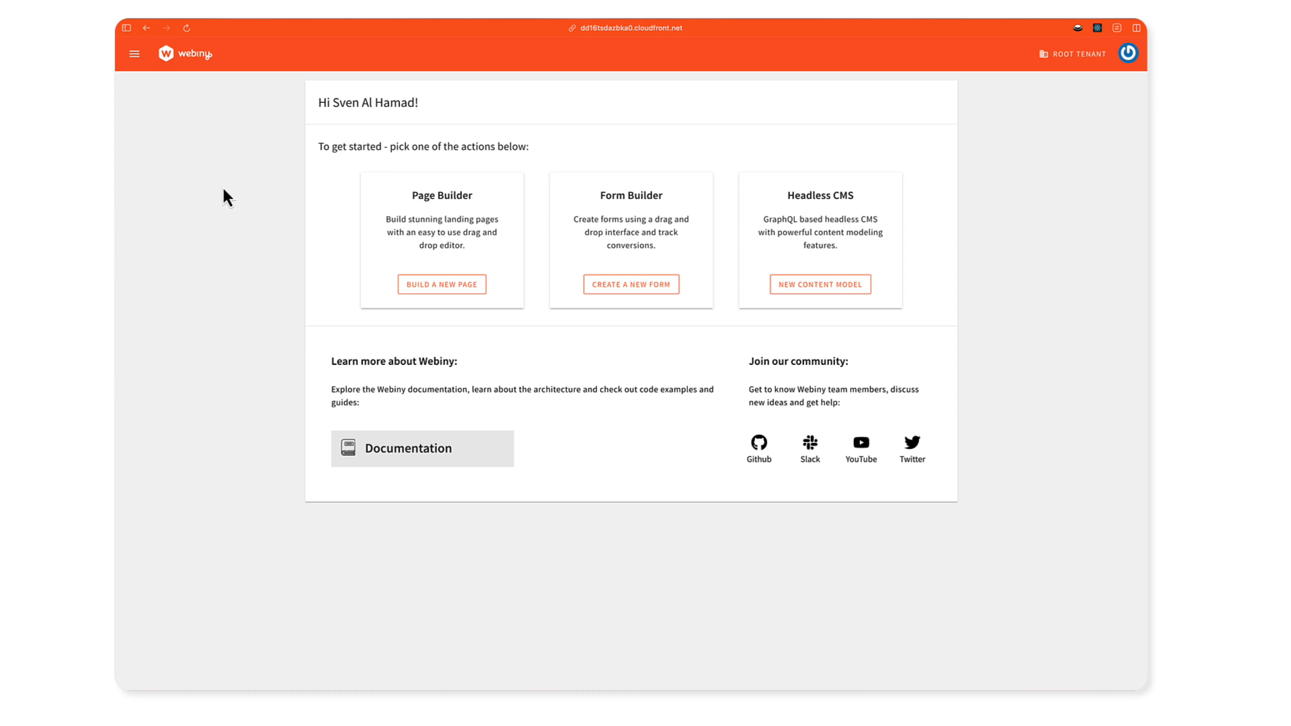
# Step: Open the File Manager and view the Page builder blocks and Product images folders, ending at the Home folder
pyautogui.click(135, 54)
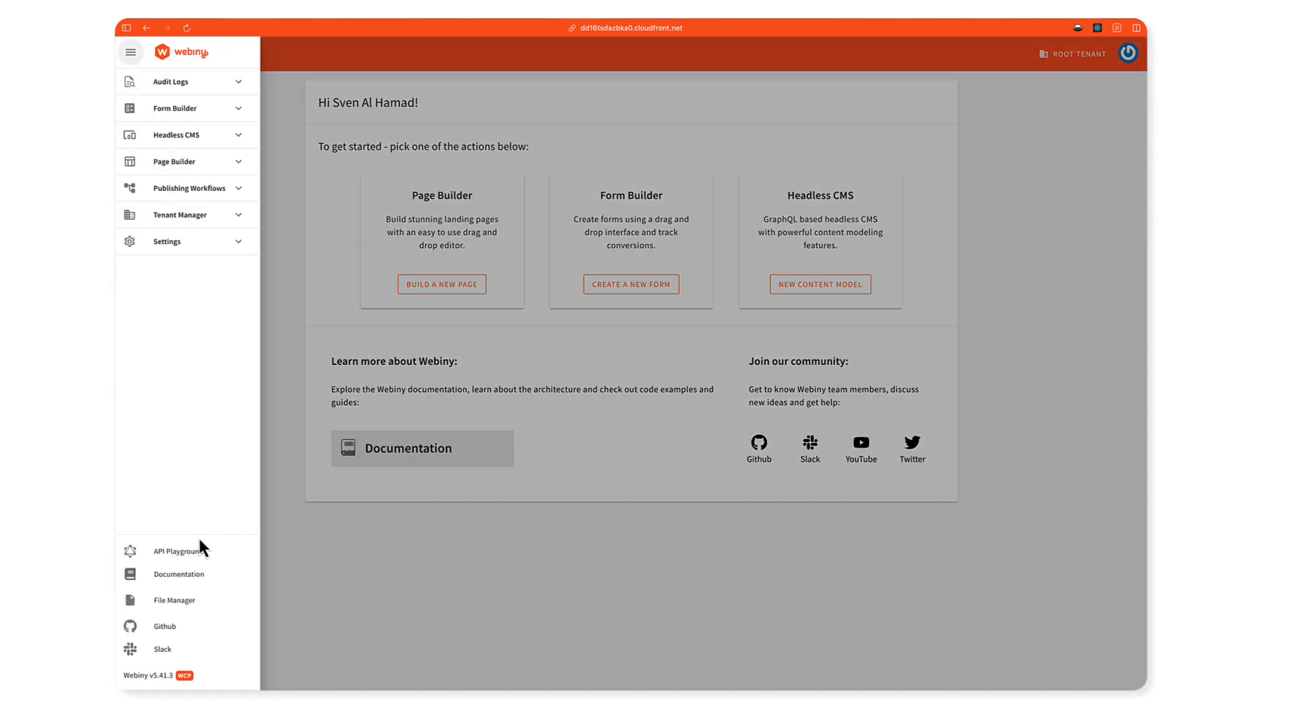
pyautogui.click(195, 600)
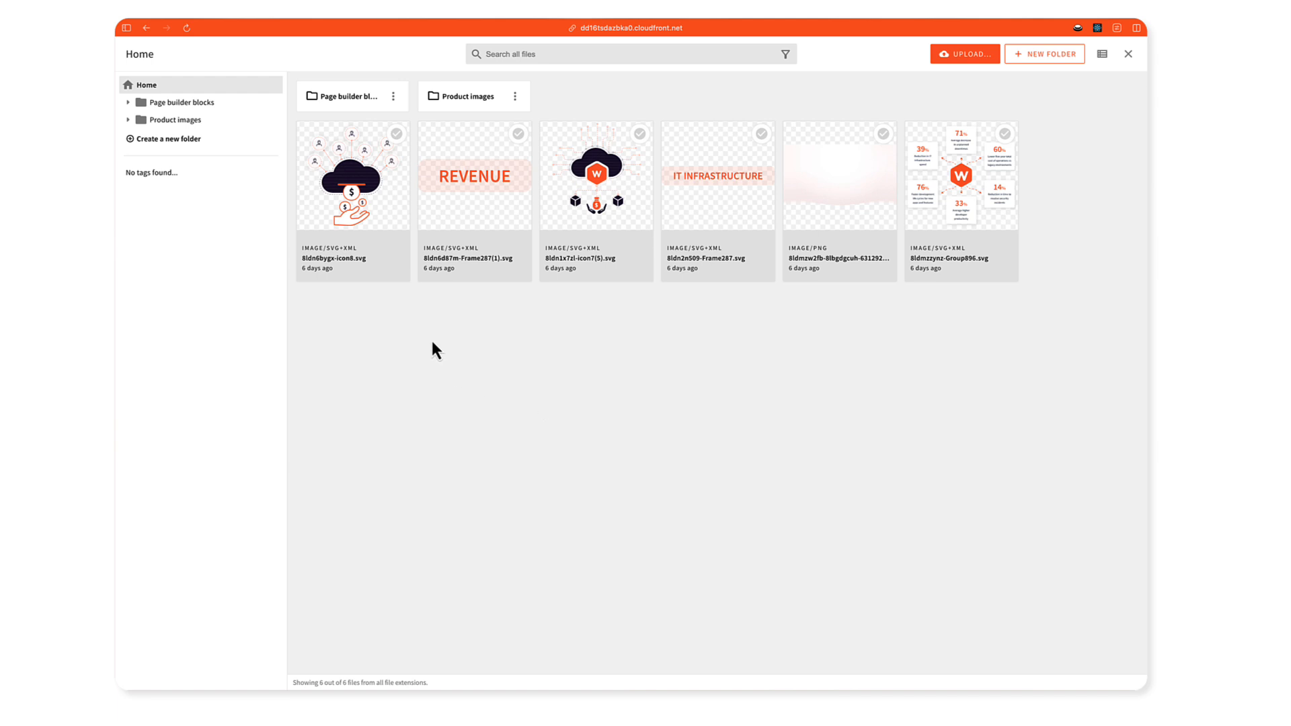
pyautogui.click(201, 105)
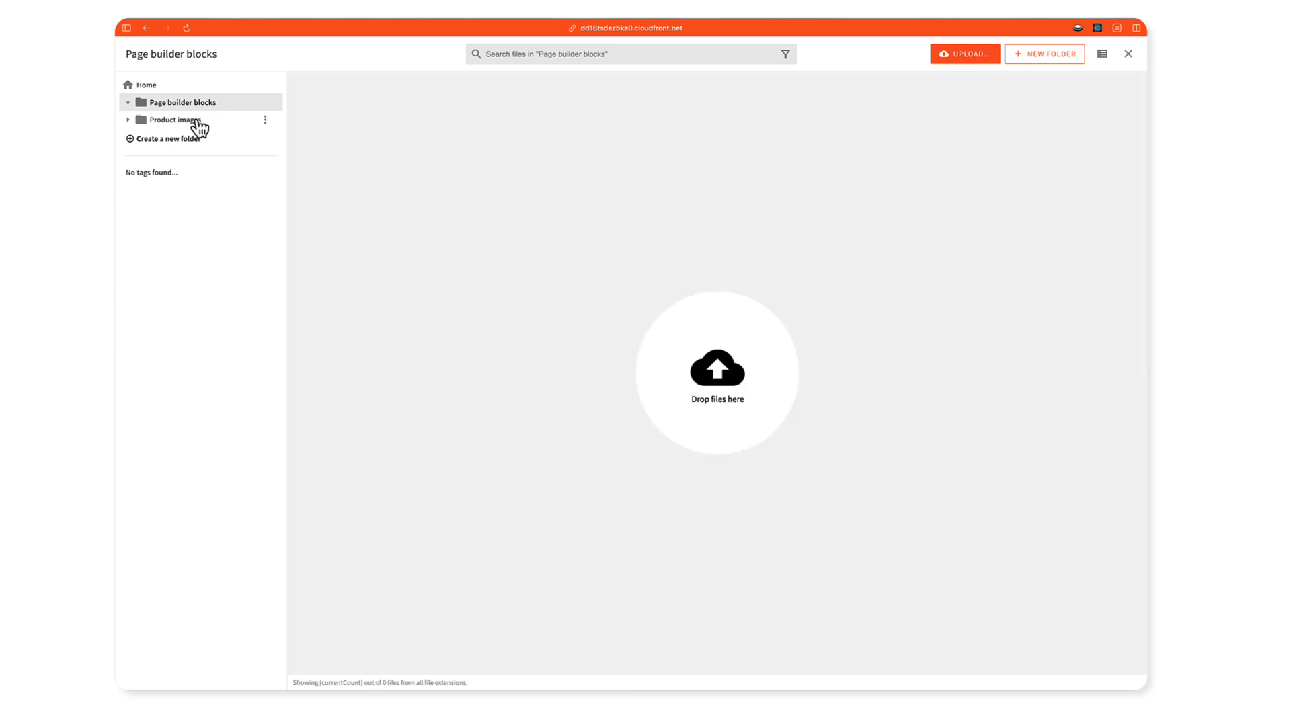
pyautogui.click(196, 121)
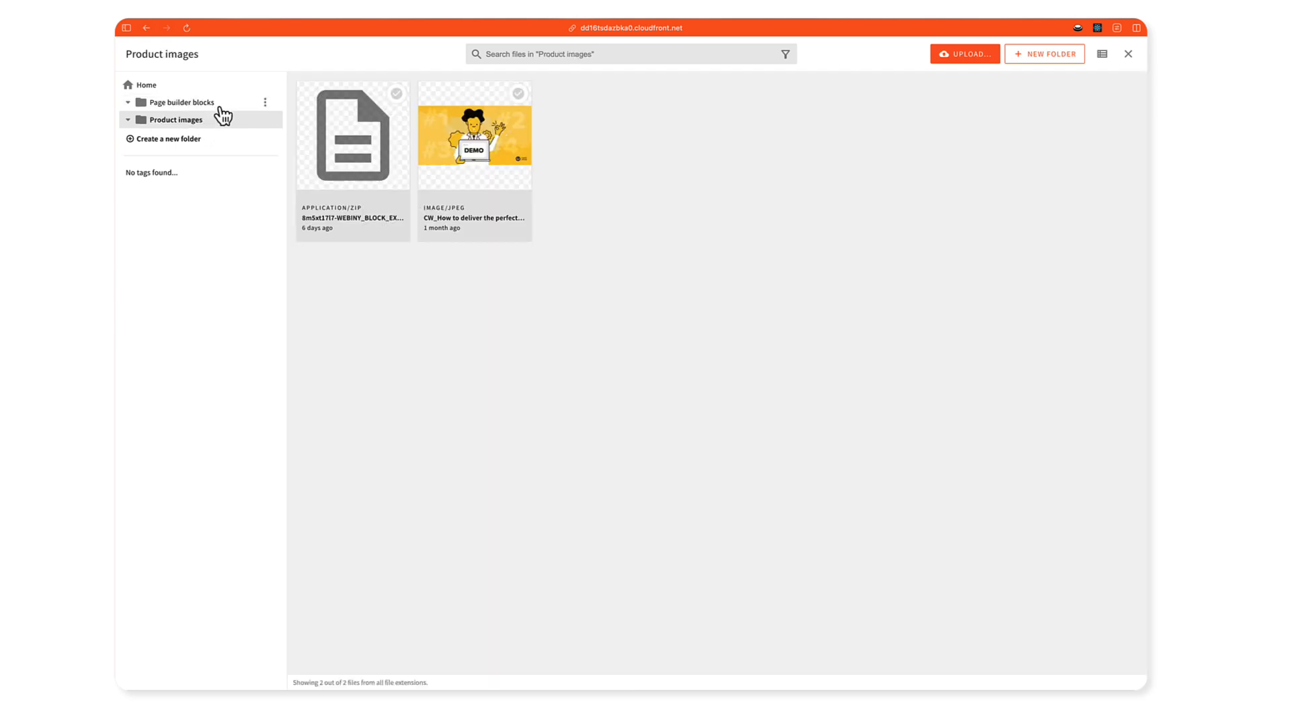
pyautogui.click(176, 88)
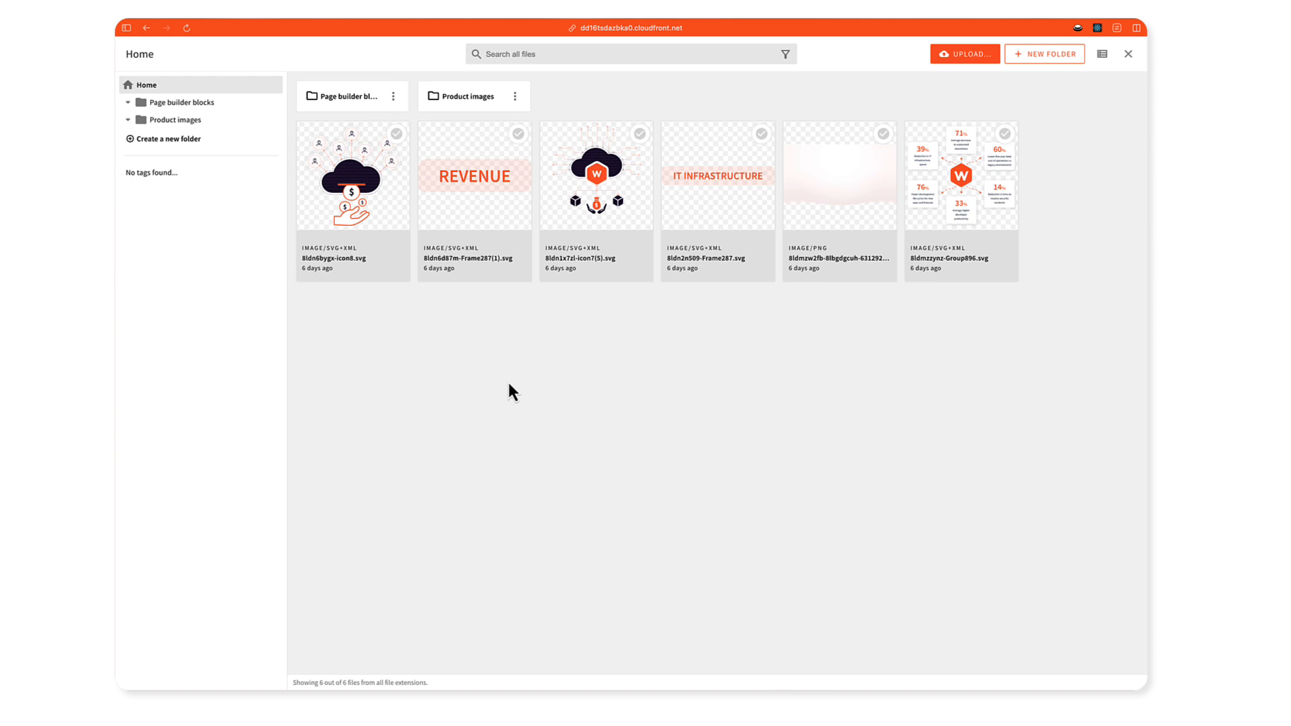
# Step: Review the permission settings of the Product images folder, including adding a user or team, and cancel without saving
pyautogui.click(265, 122)
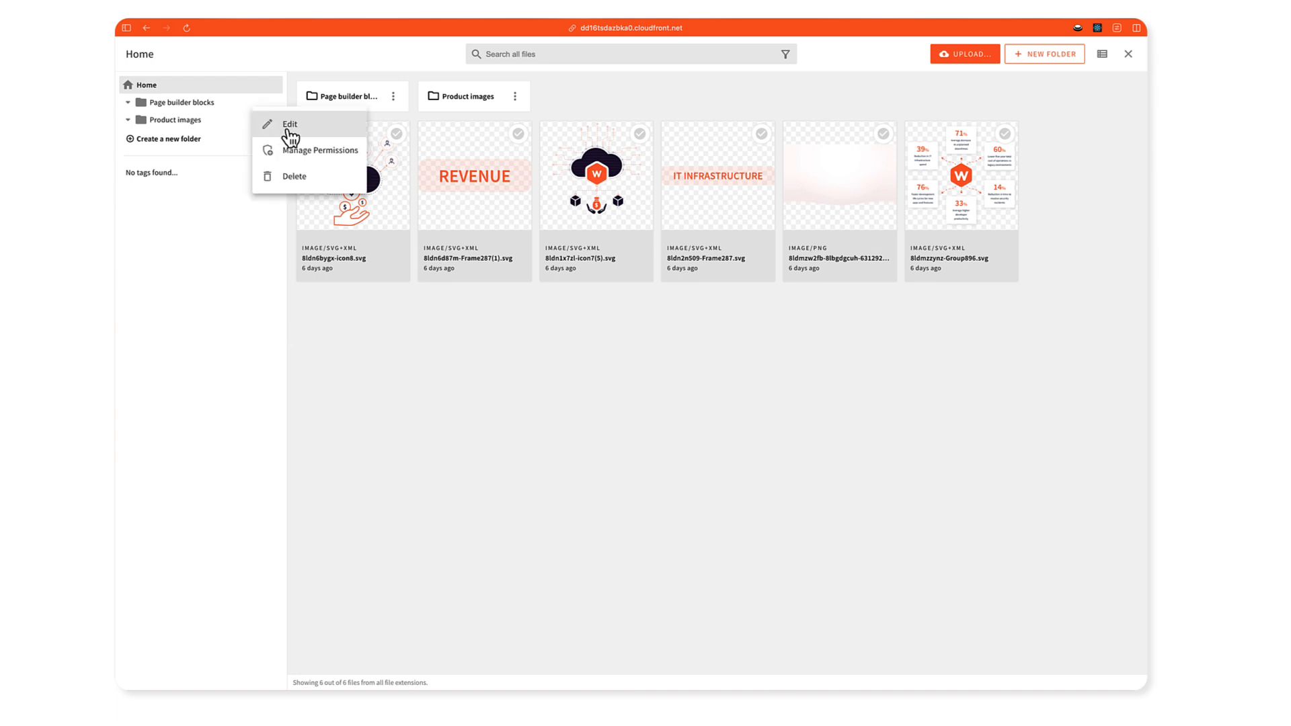
pyautogui.click(308, 153)
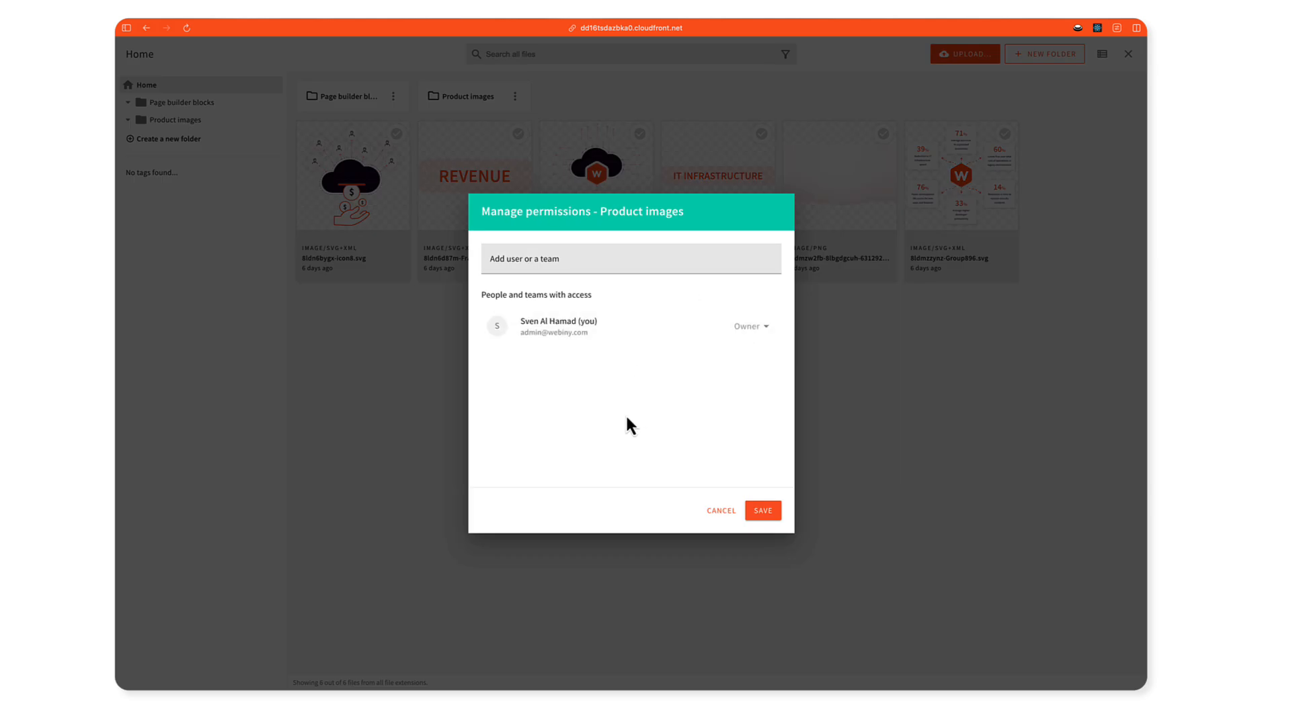
pyautogui.click(596, 264)
pyautogui.click(564, 417)
pyautogui.click(711, 515)
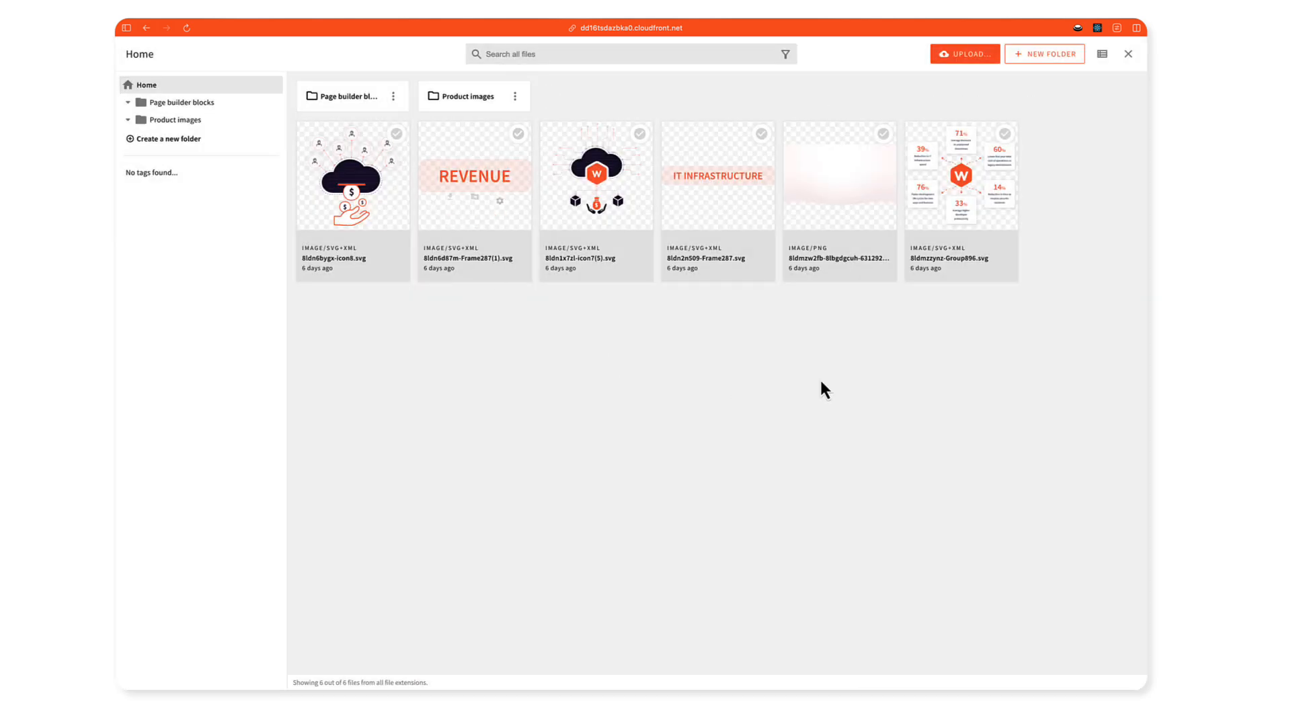
# Step: View the Home folder's files in the table layout and return to the grid layout
pyautogui.click(1104, 55)
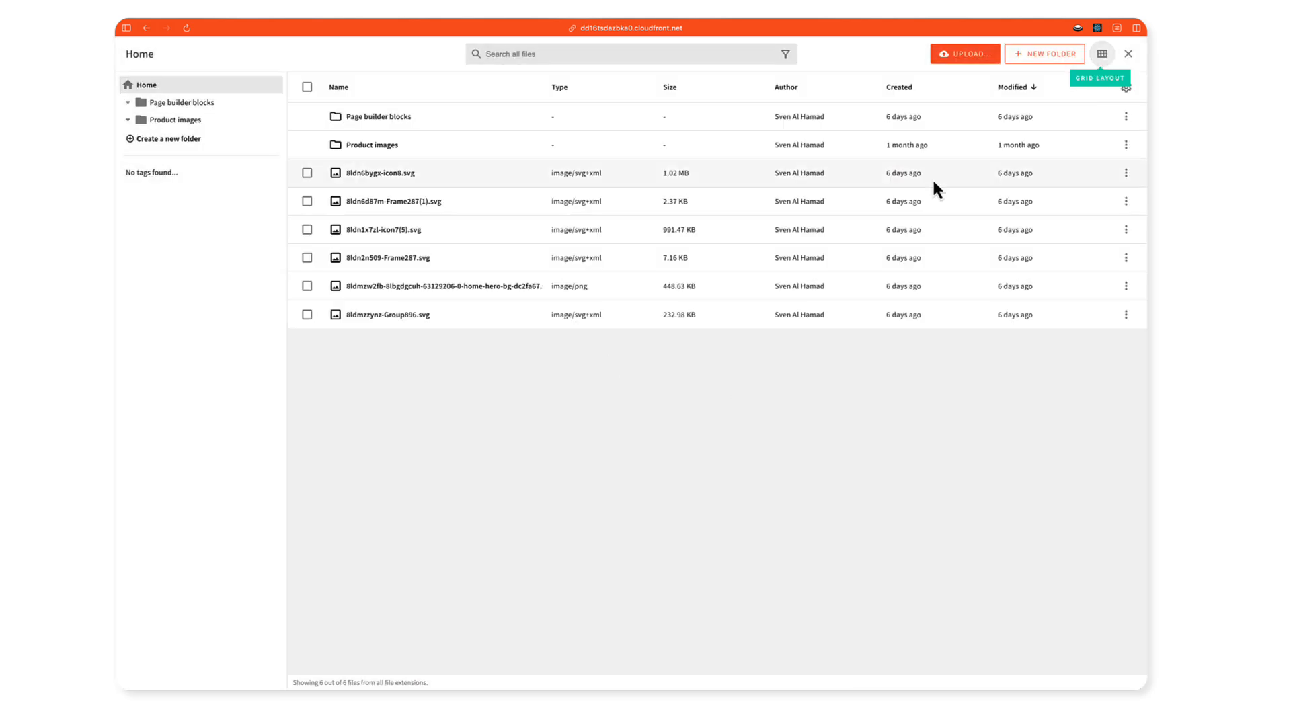
pyautogui.click(1100, 56)
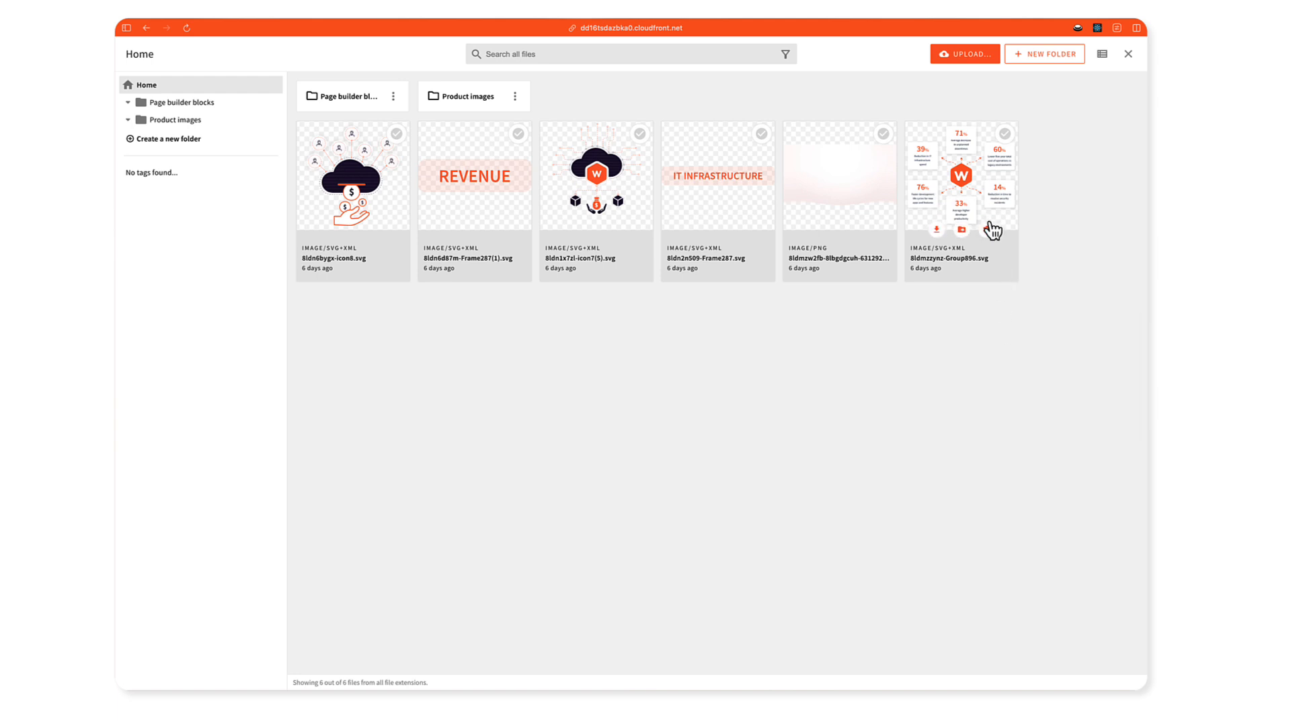
# Step: Open the file details of 8ldmzzynz-Group896.svg and copy the file's URL
pyautogui.click(987, 230)
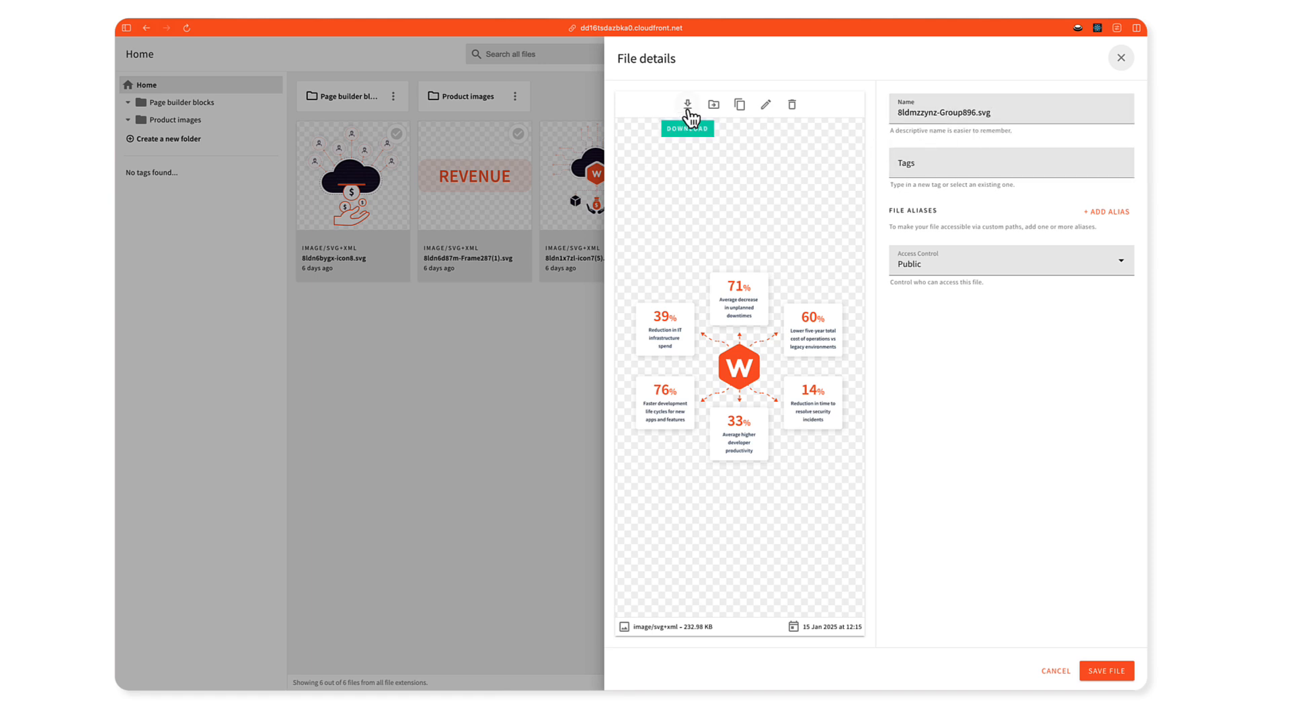
pyautogui.click(741, 106)
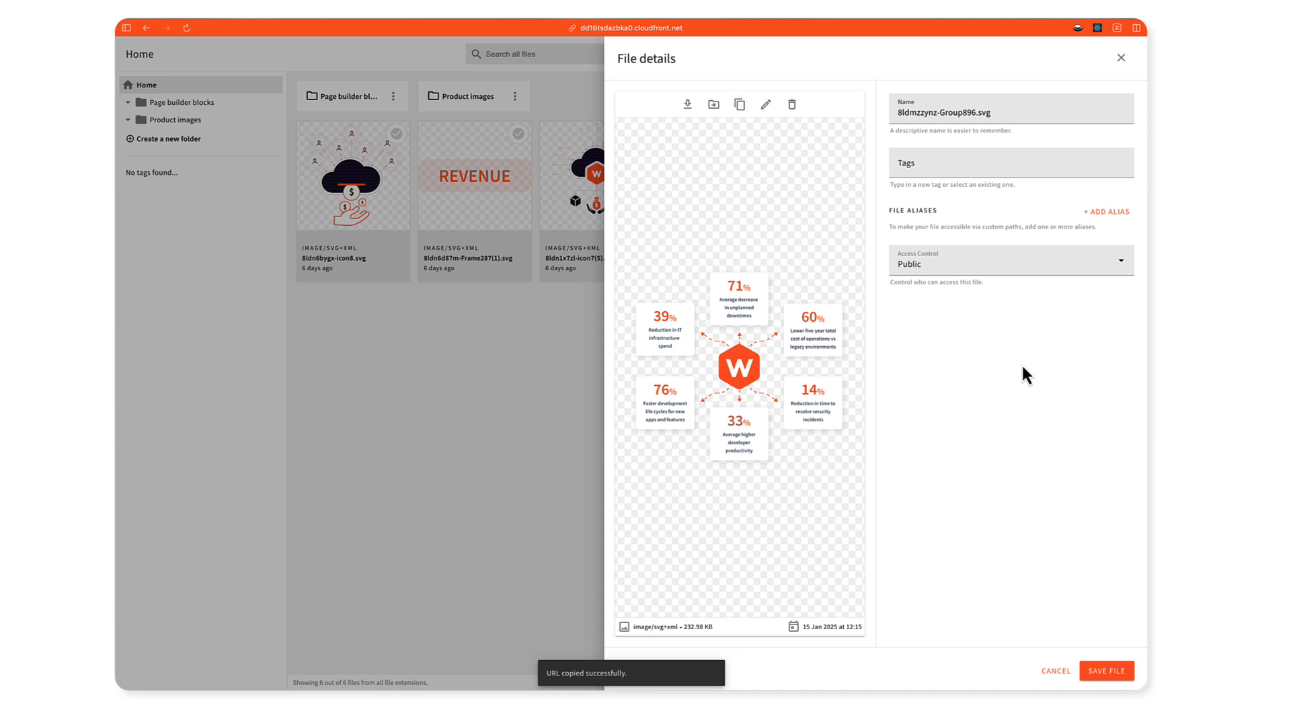
# Step: Paste the copied URL into a new tab's address and examine its domain, file ID and file name parts, then dismiss it
pyautogui.press('super+t')
pyautogui.press('super+v')
pyautogui.press('super+Left')
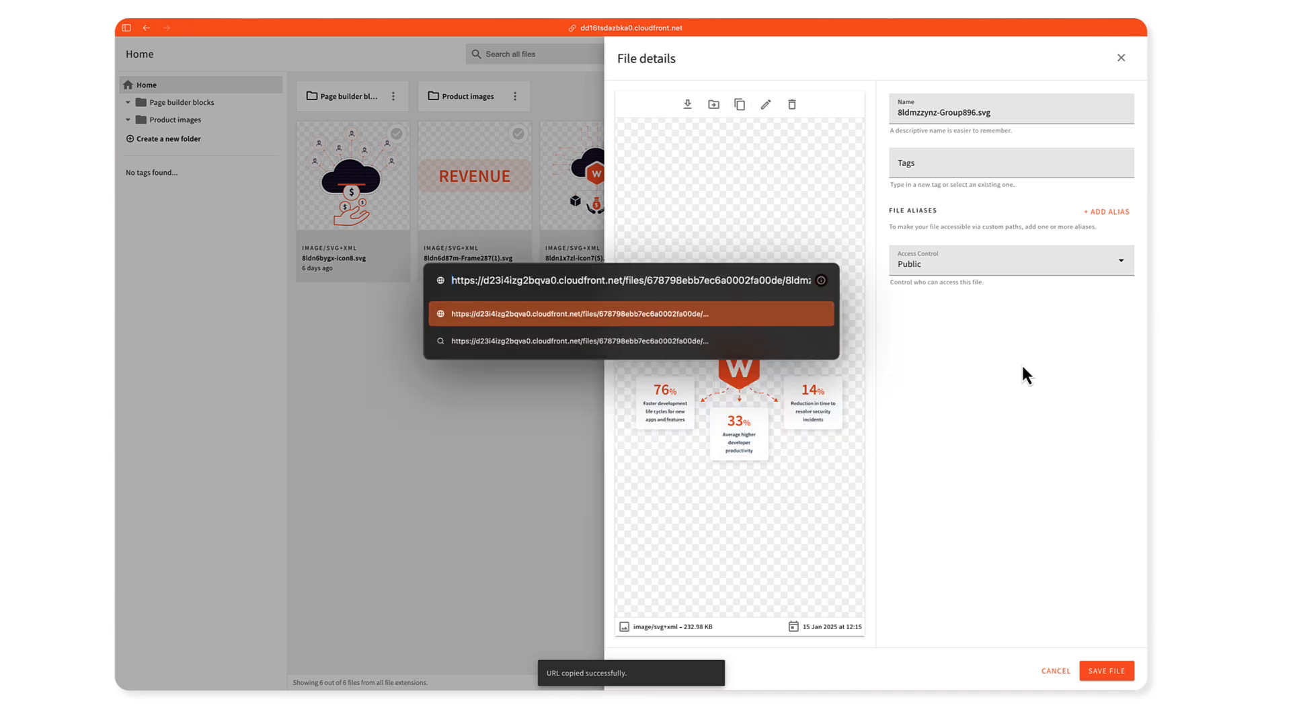
pyautogui.hotkey('alt', 'shift', 'Right')
pyautogui.hotkey('alt', 'shift', 'Right')
pyautogui.hotkey('alt', 'shift', 'Right')
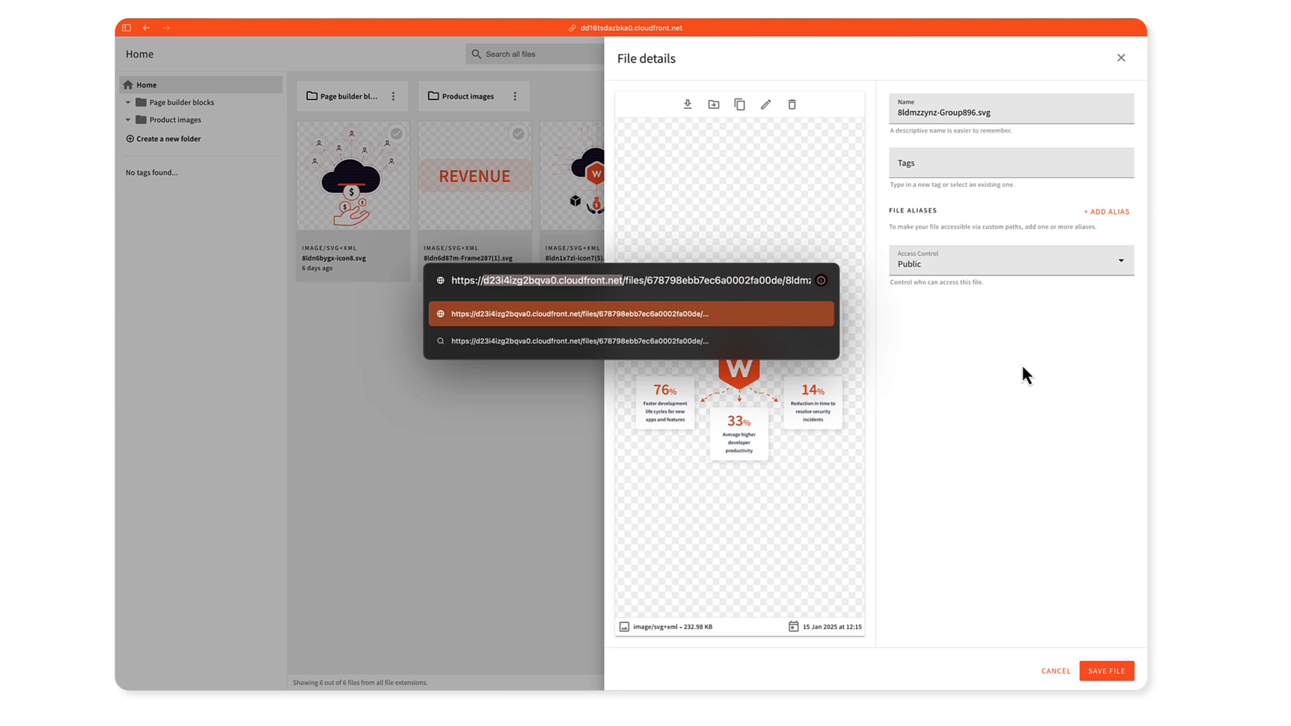
pyautogui.press('Right')
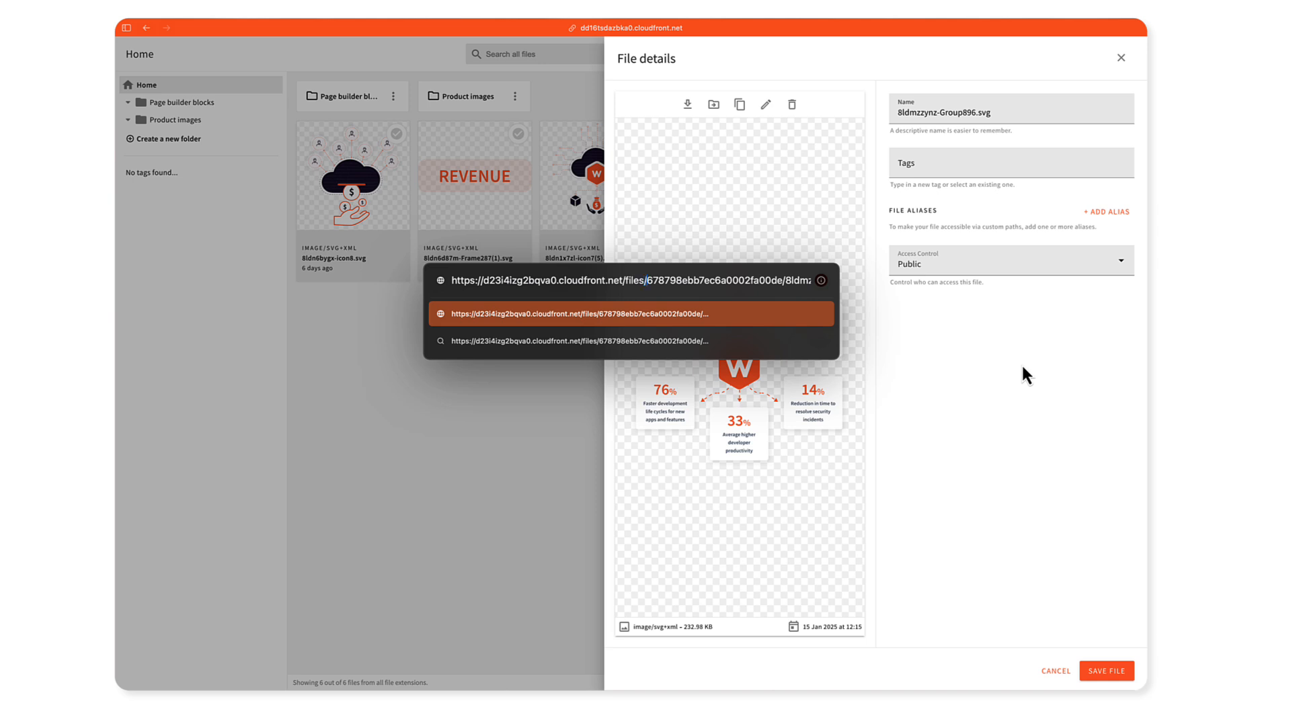
pyautogui.hotkey('alt', 'shift', 'Right')
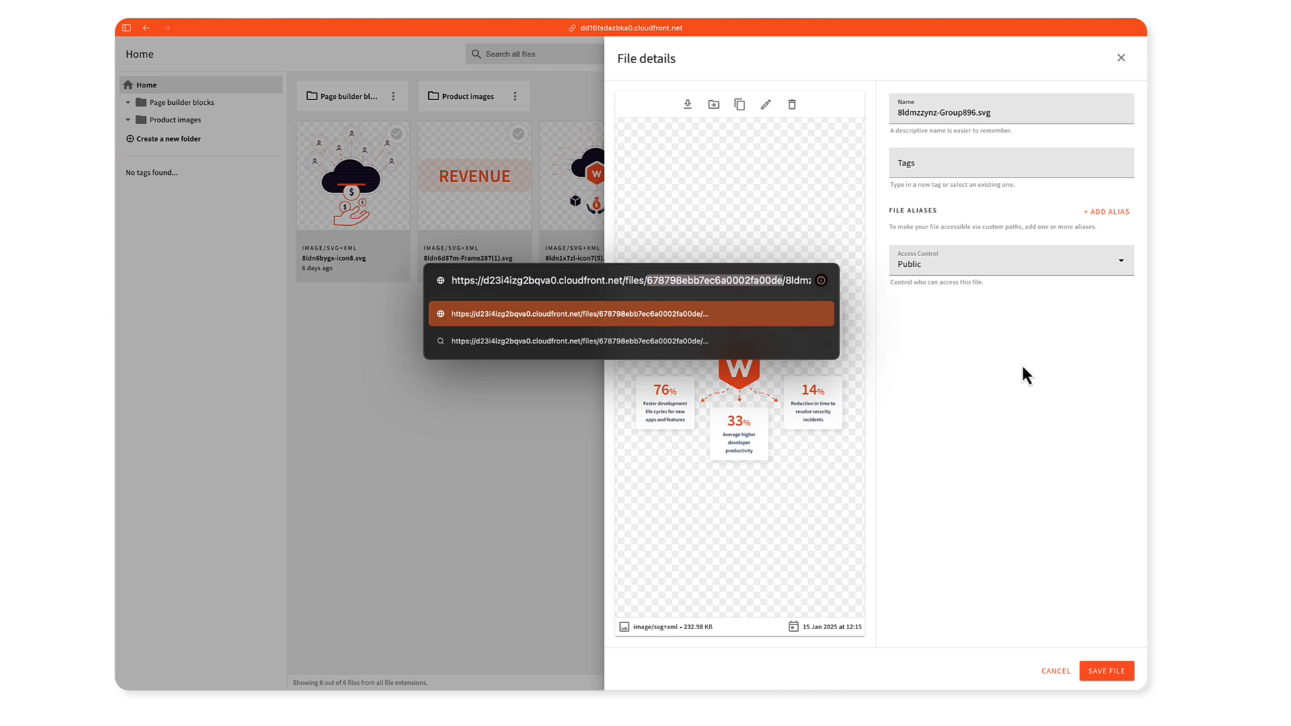
pyautogui.press('Right')
pyautogui.hotkey('alt', 'shift', 'Right')
pyautogui.hotkey('alt', 'shift', 'Right')
pyautogui.hotkey('alt', 'shift', 'Right')
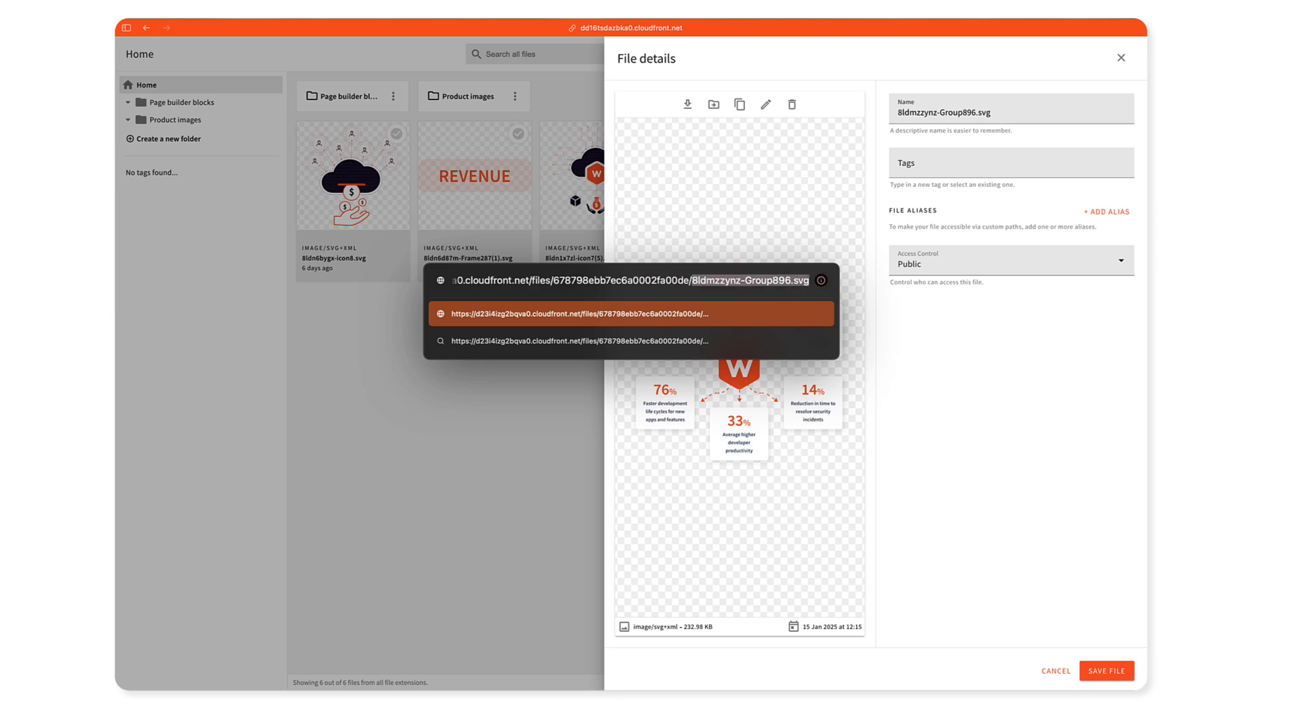
pyautogui.click(933, 378)
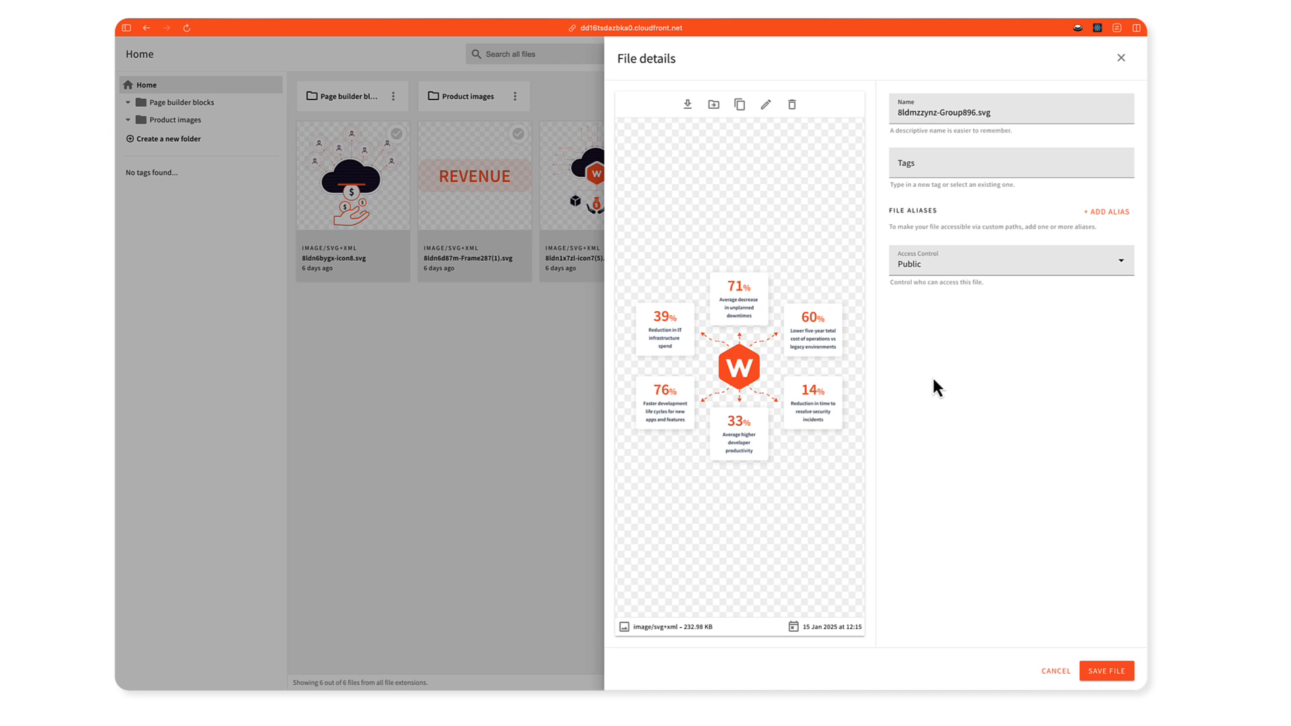
# Step: Add the file aliases /test/demo/svg and /another-test.svg to the file and save it
pyautogui.click(1096, 212)
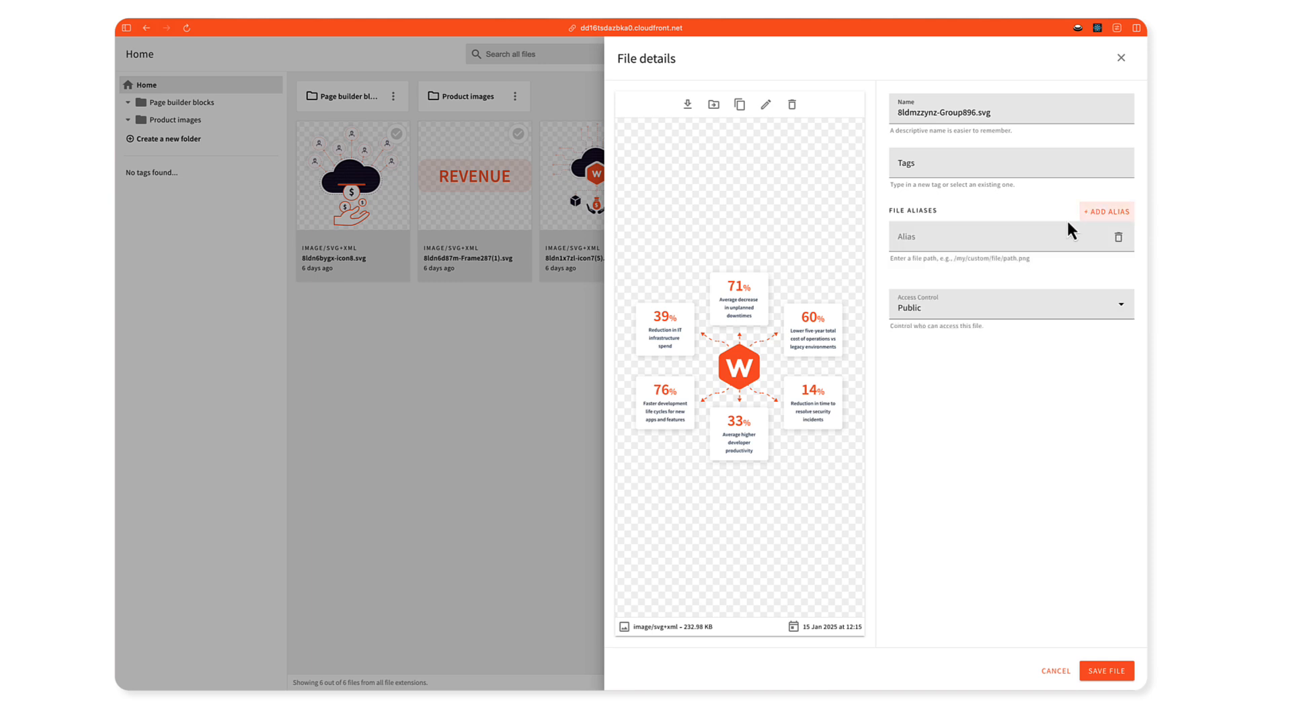
pyautogui.click(959, 237)
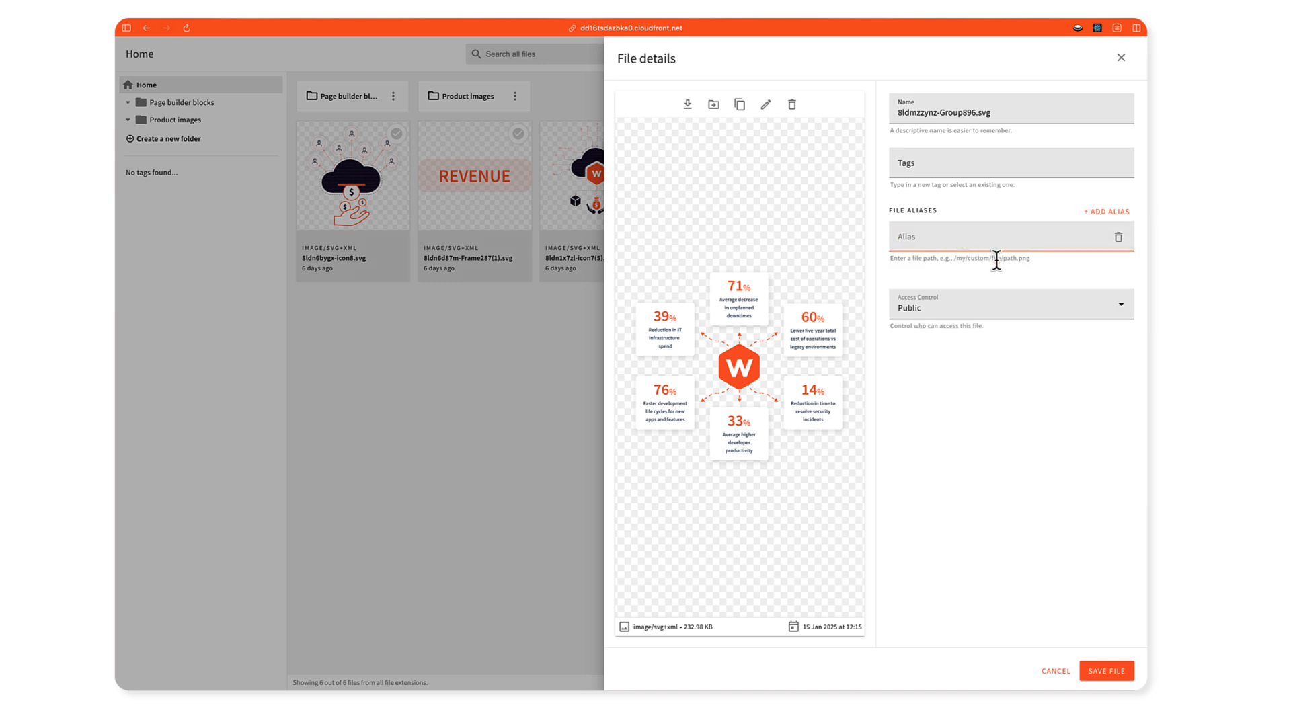
pyautogui.write('/test/demo/svg')
pyautogui.click(1103, 212)
pyautogui.write('/')
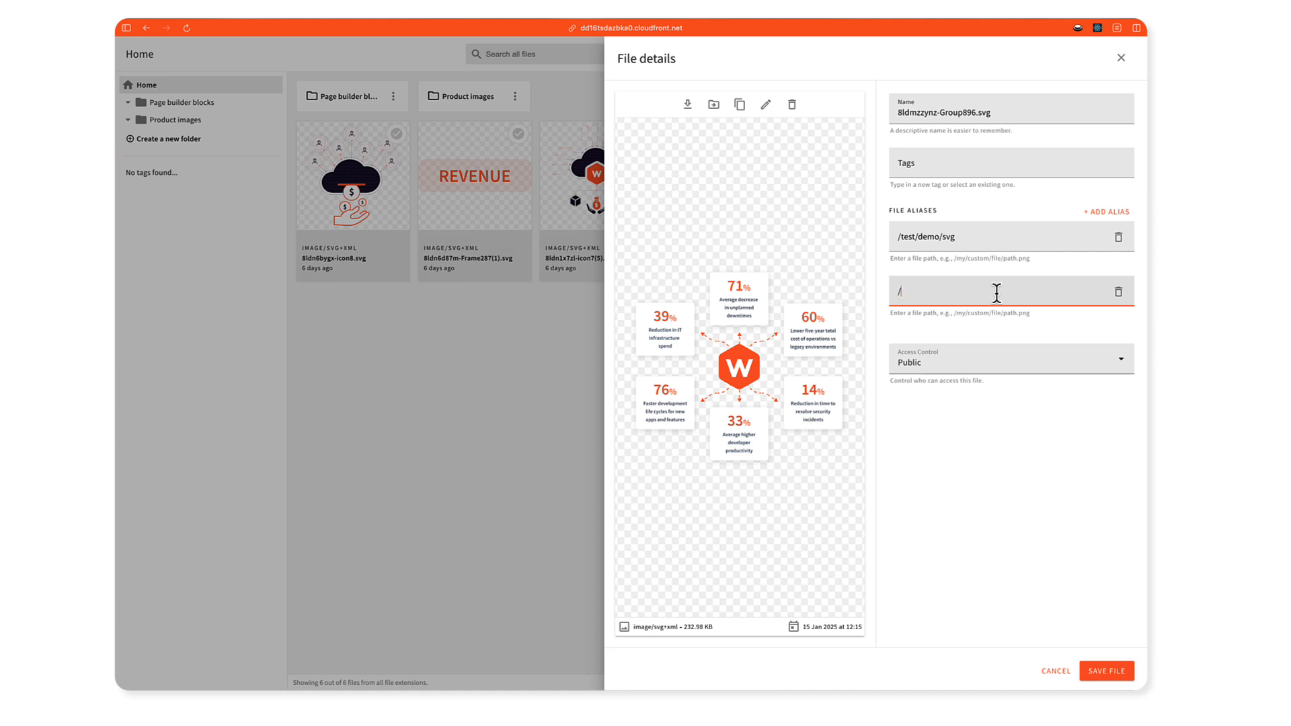
pyautogui.write('another-test.svg')
pyautogui.click(1007, 473)
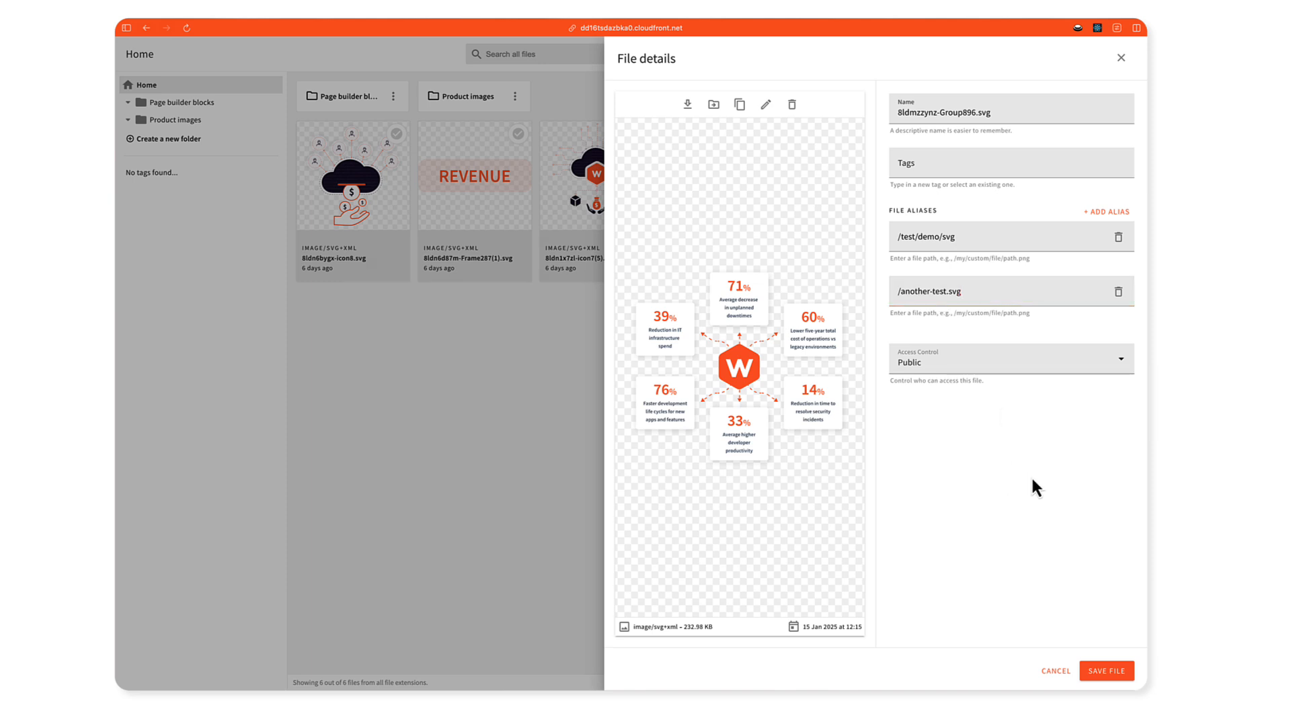
pyautogui.click(1106, 670)
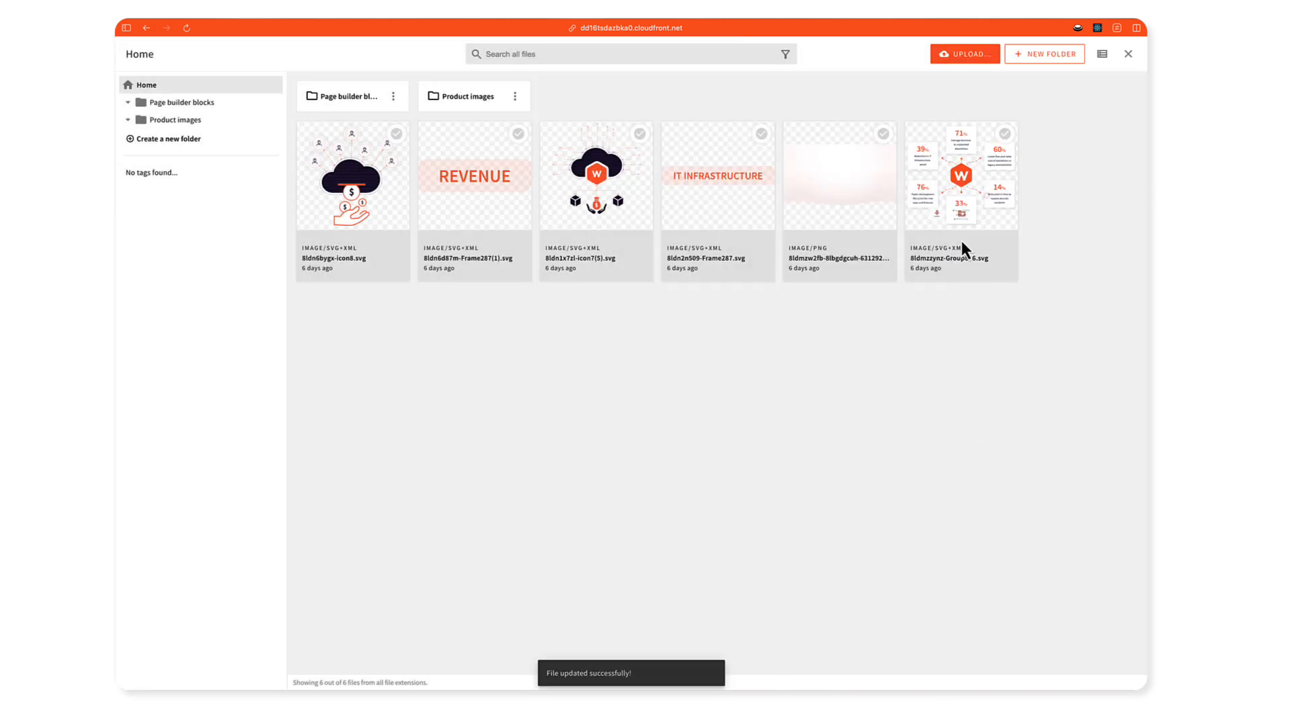
# Step: Reopen the details of 8ldmzzynz-Group896.svg, load its copied URL in a new tab and select the address path for editing
pyautogui.click(986, 226)
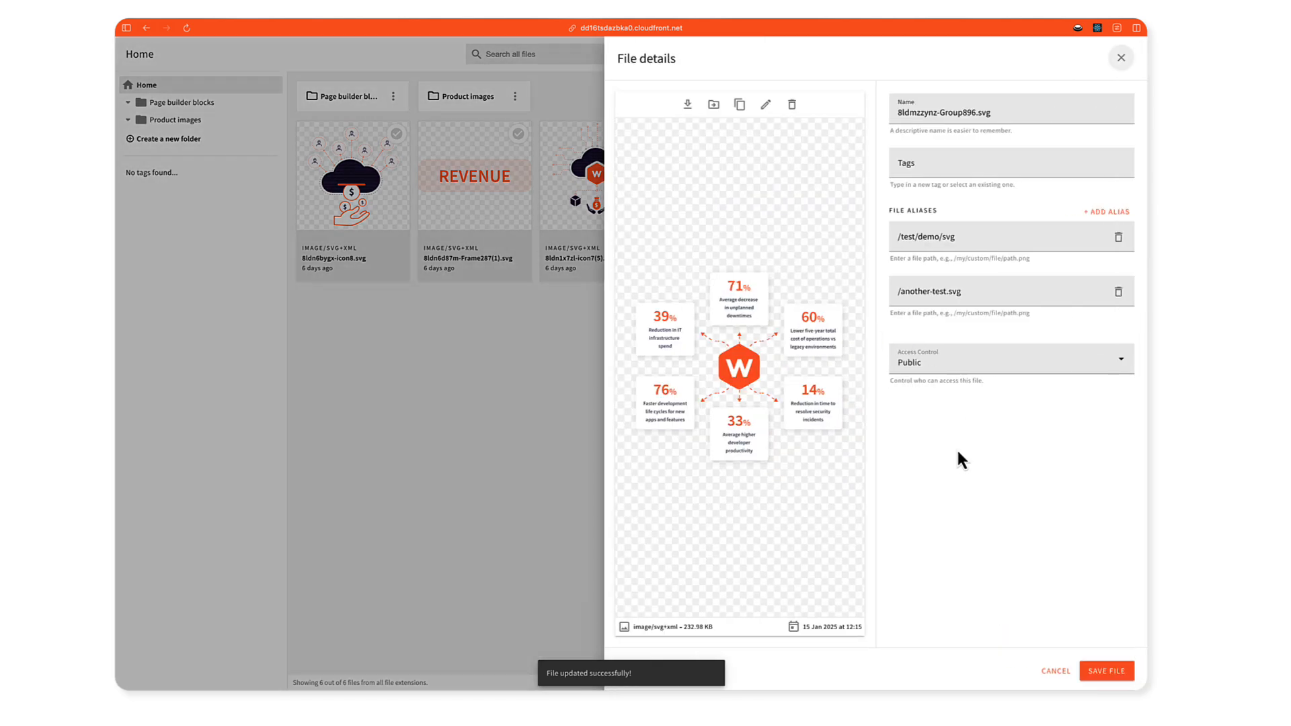
pyautogui.press('super+t')
pyautogui.press('super+v')
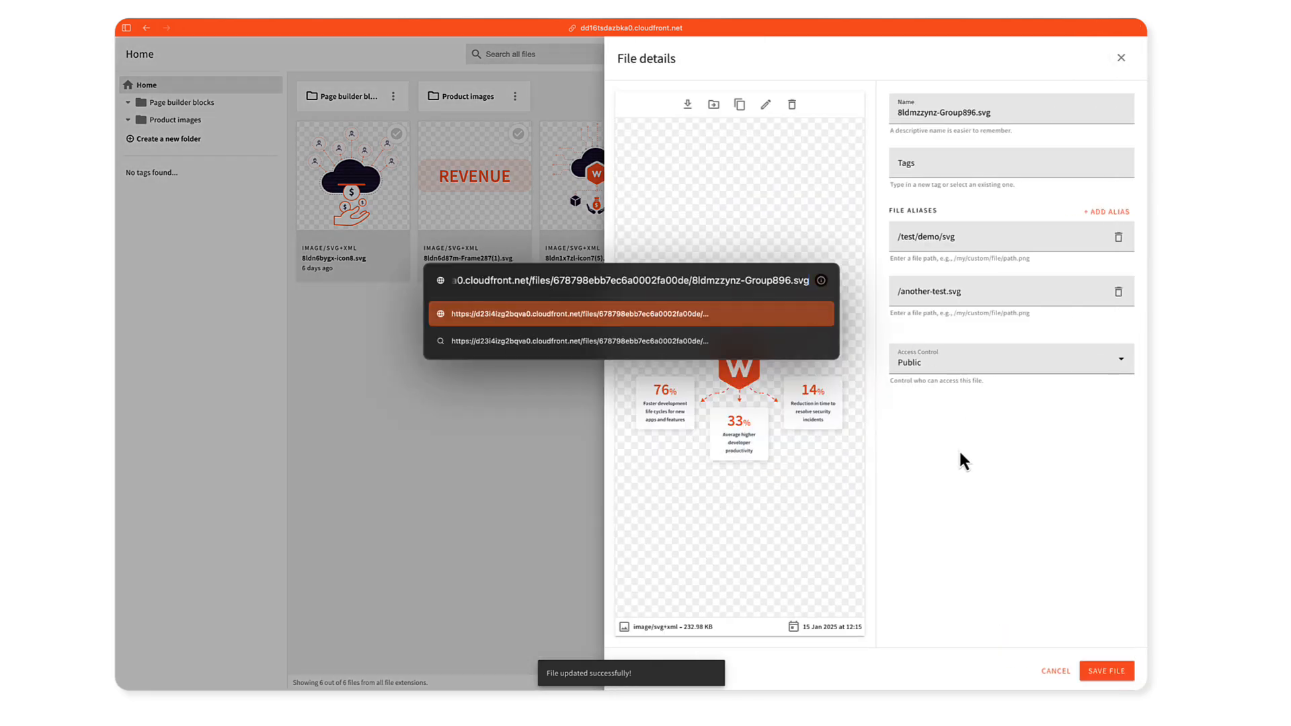
pyautogui.press('Return')
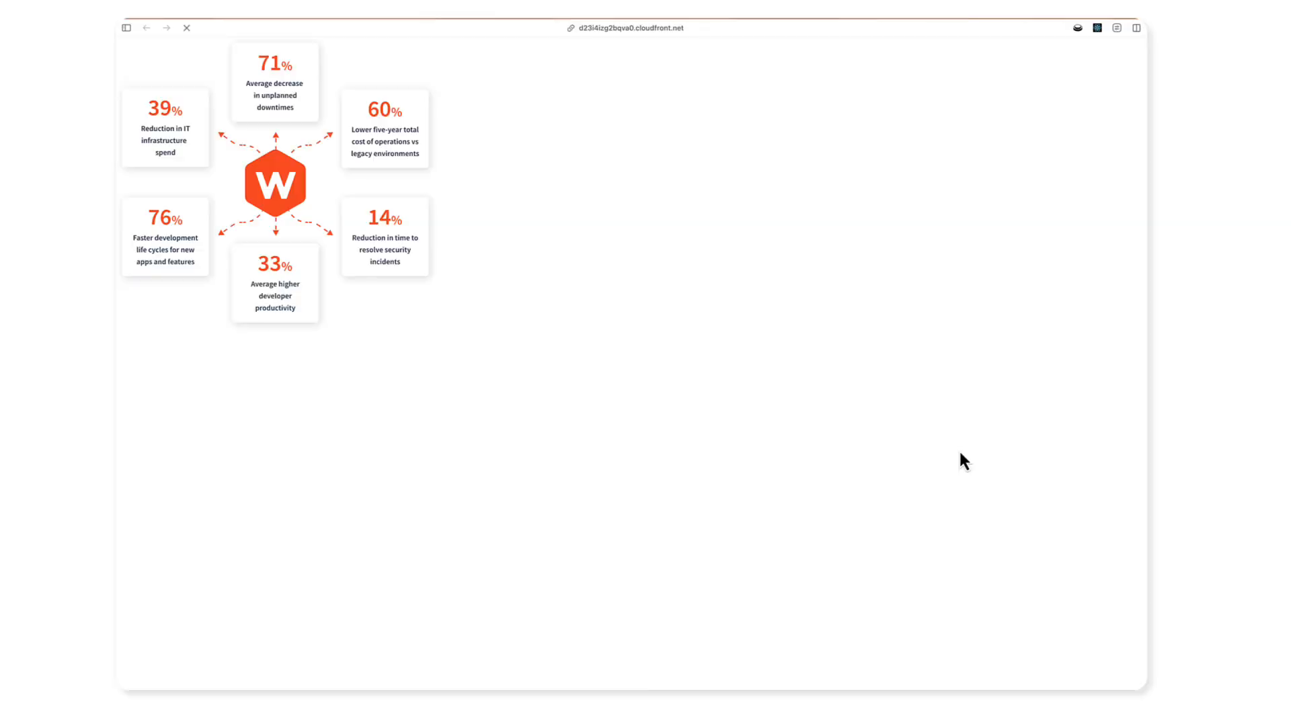
pyautogui.press('super+l')
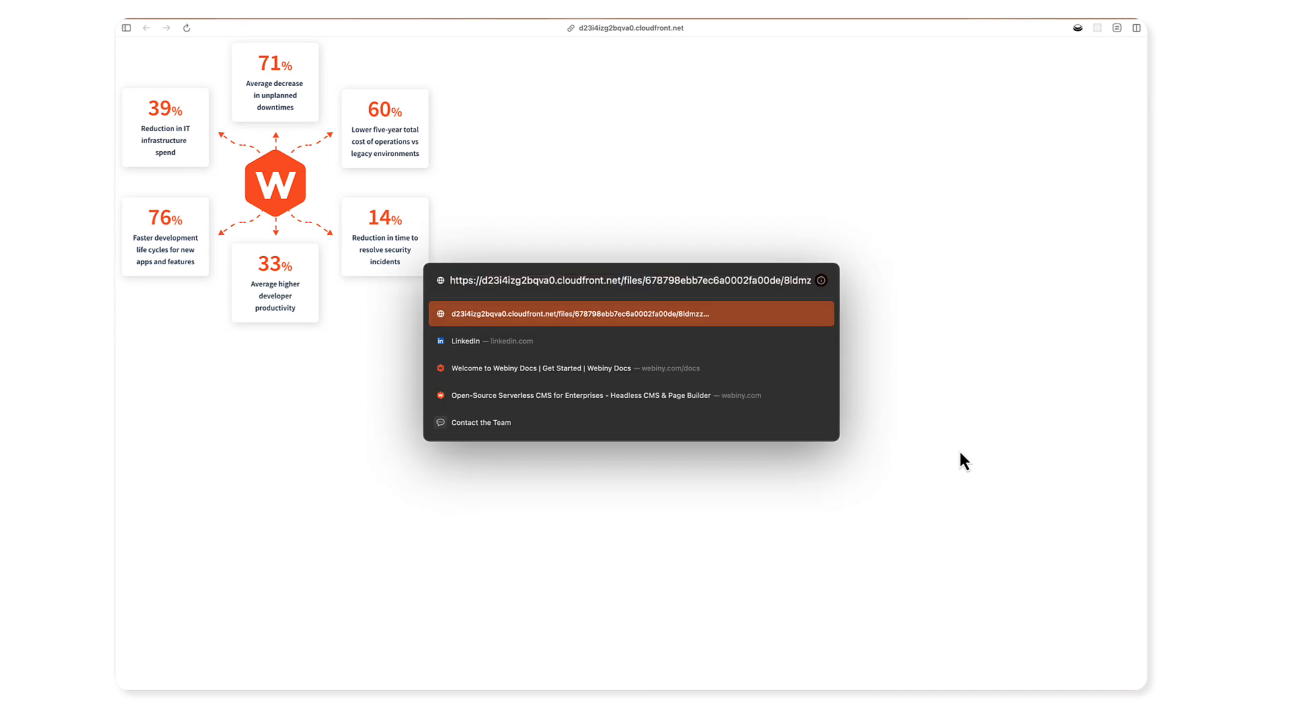
pyautogui.press('shift+super+Right')
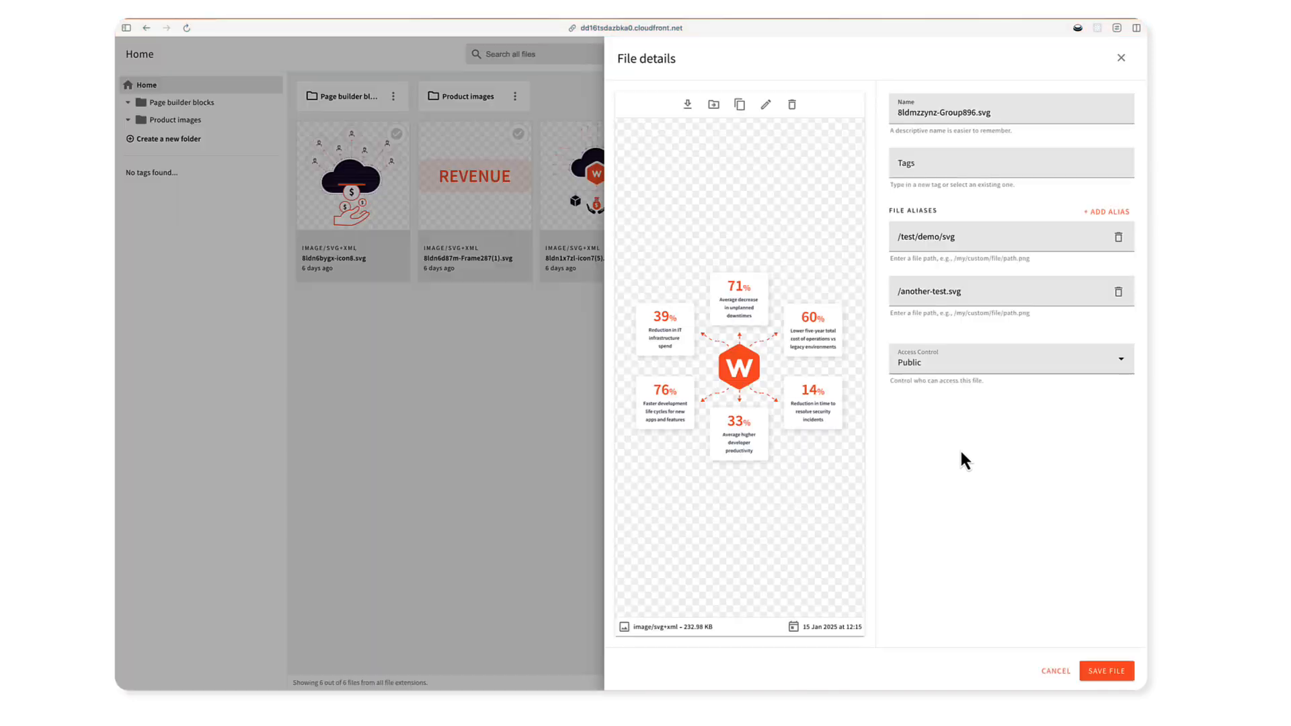
# Step: Correct the first file alias to /test/demo.svg and save the file
pyautogui.click(998, 302)
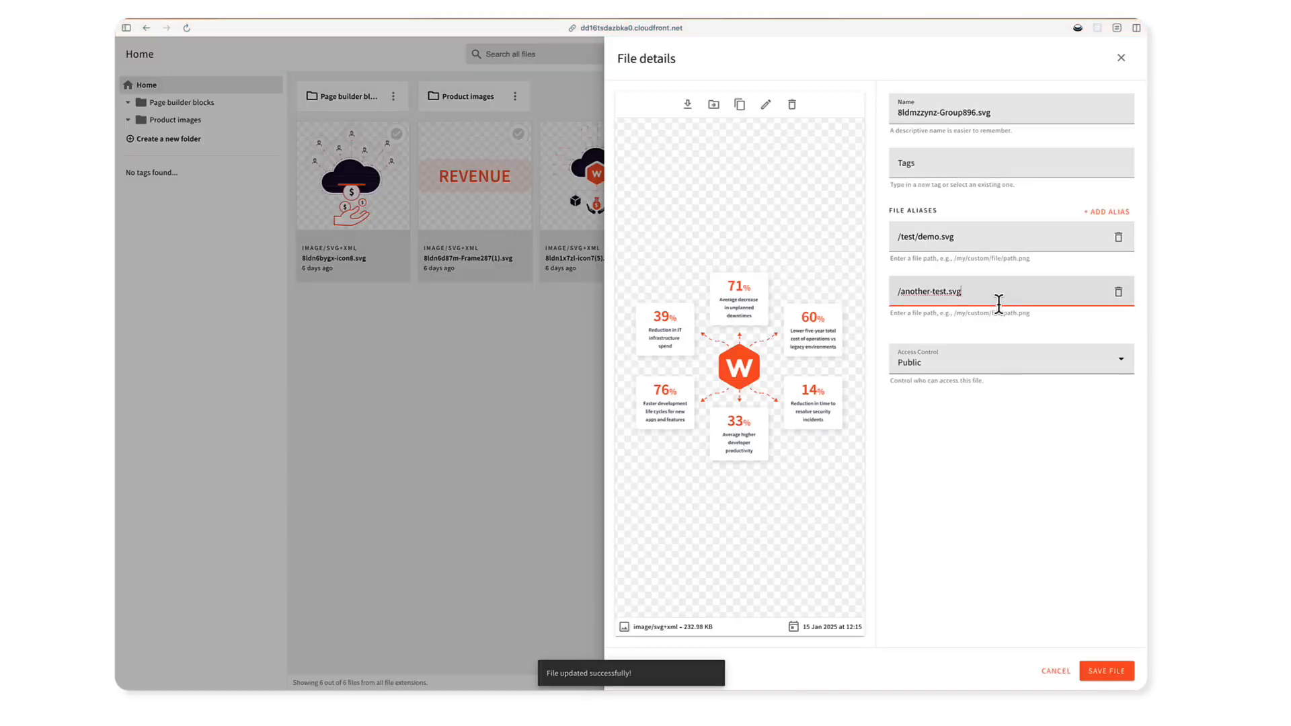
# Step: Copy the file's URL and load it in a new tab with the path after the domain replaced by another-test.svg
pyautogui.click(751, 106)
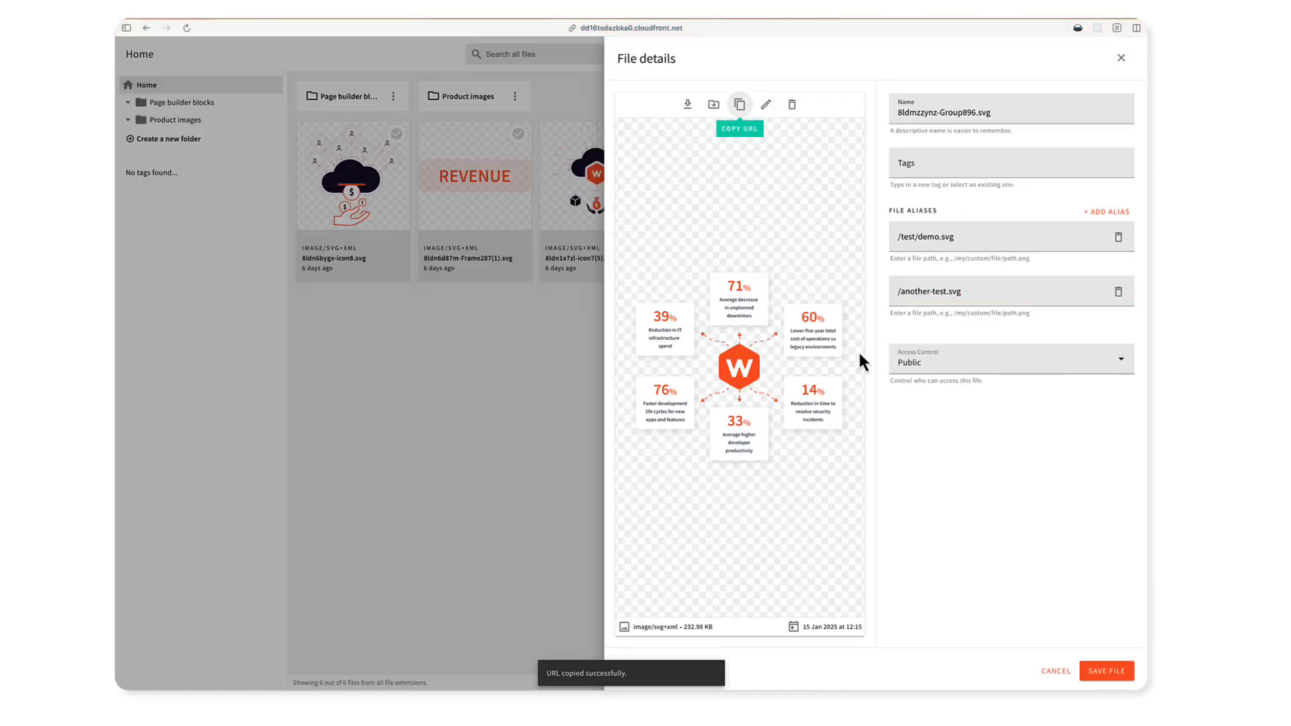
pyautogui.press('super+t')
pyautogui.press('super+v')
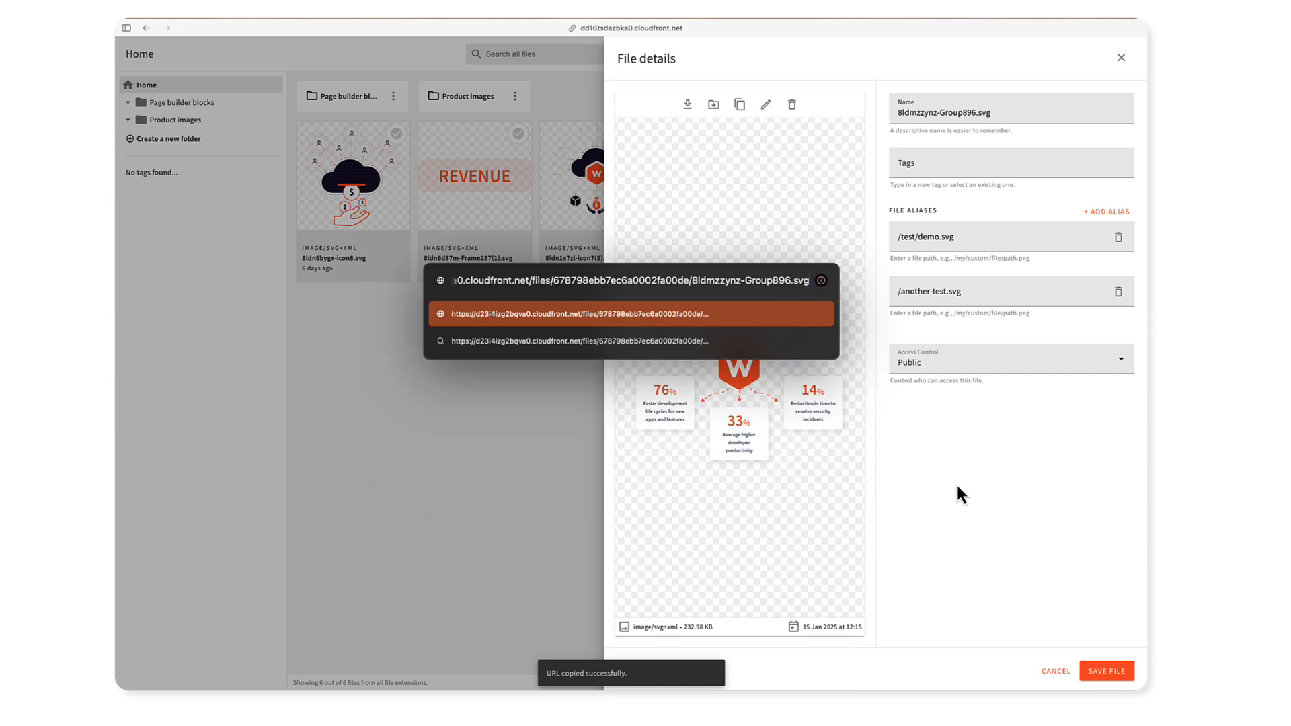
pyautogui.press('super+Left')
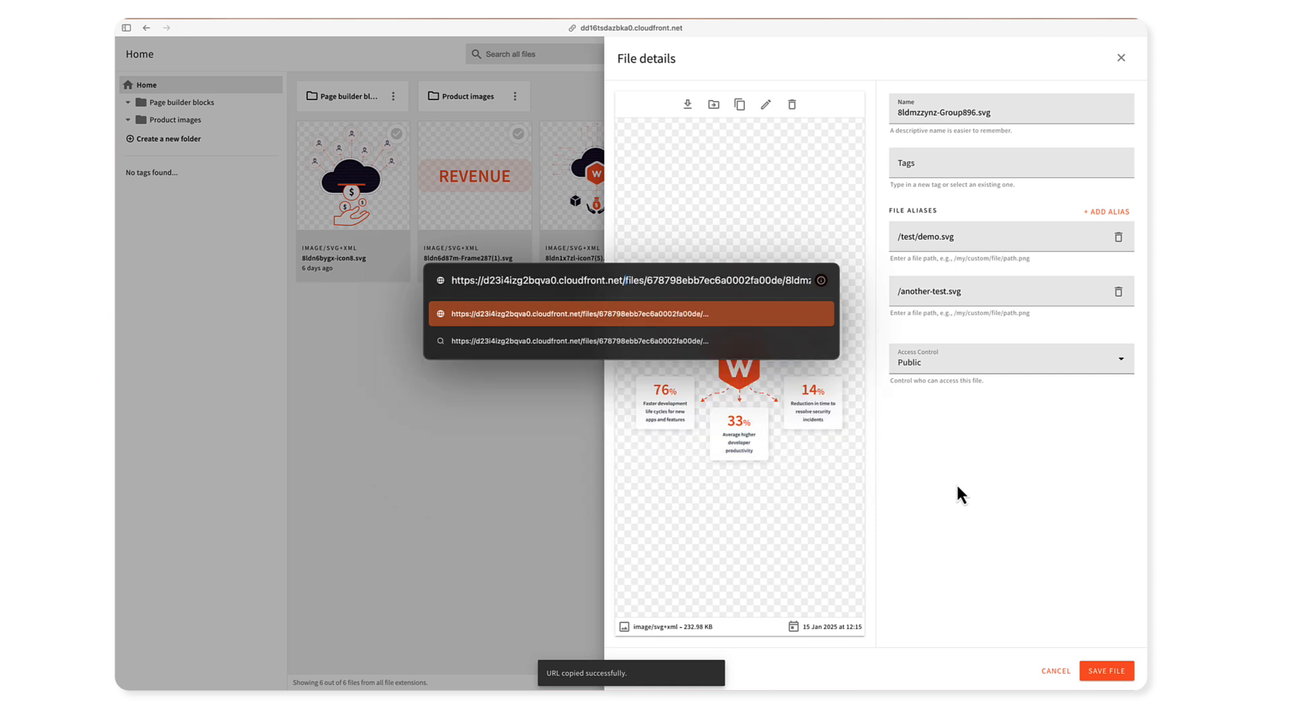
pyautogui.press('shift+super+Right')
pyautogui.press('BackSpace')
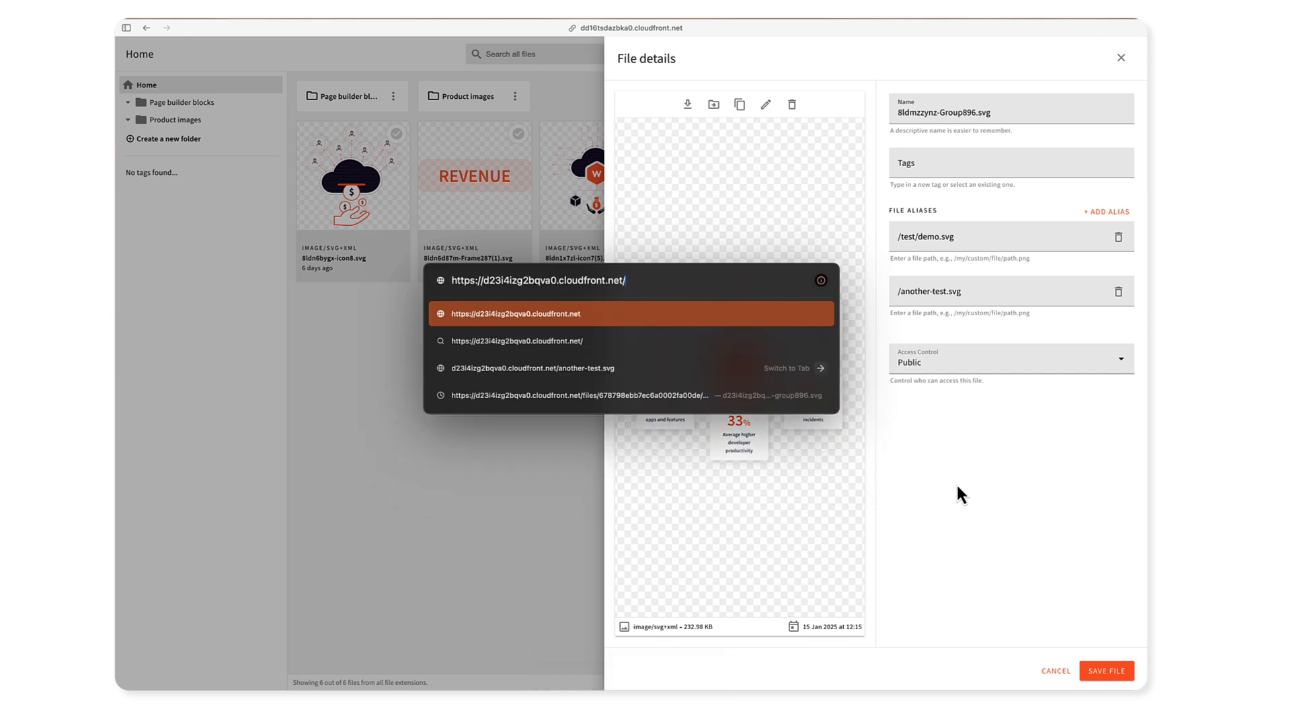
pyautogui.write('ano')
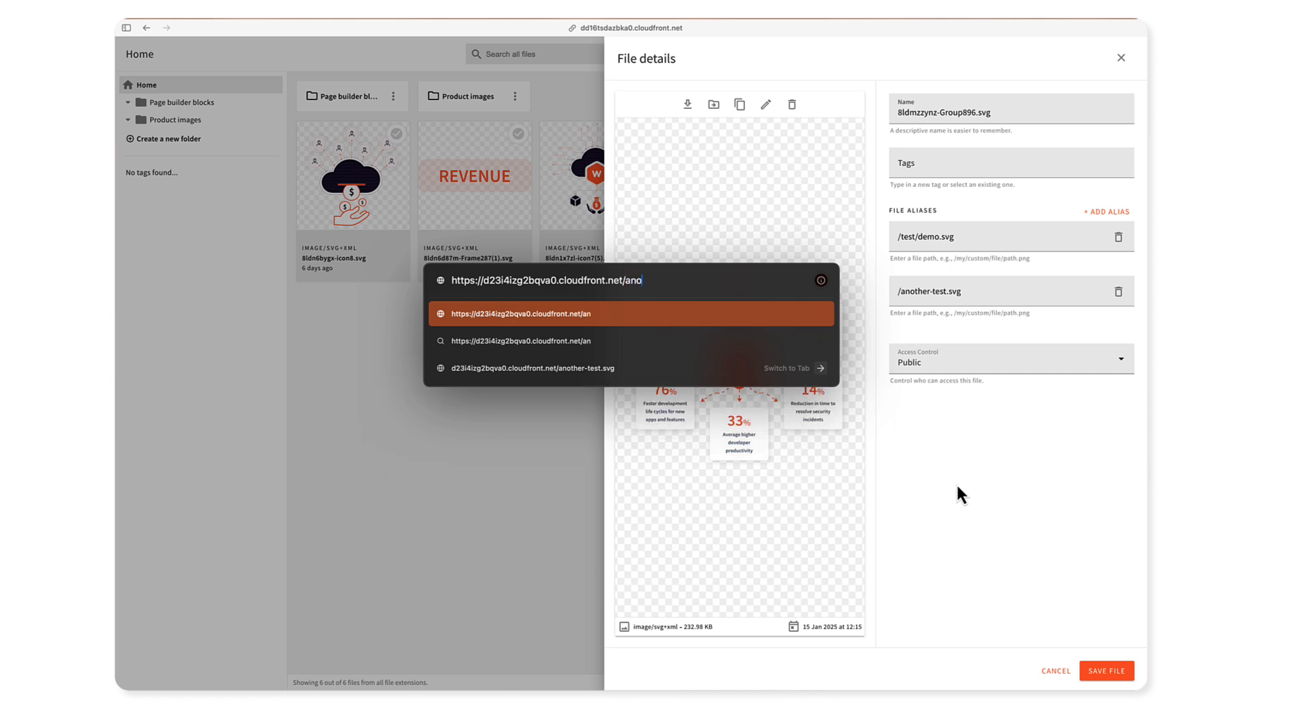
pyautogui.write('ther-test.svg')
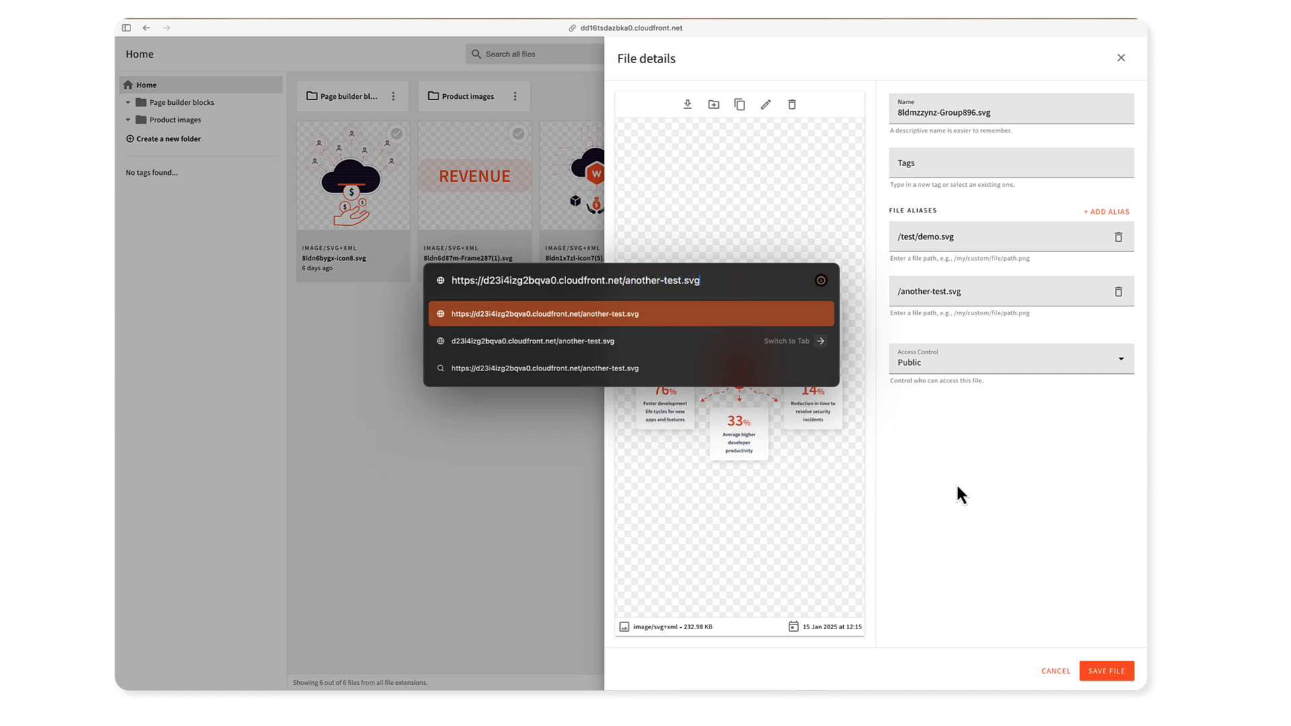
pyautogui.press('Return')
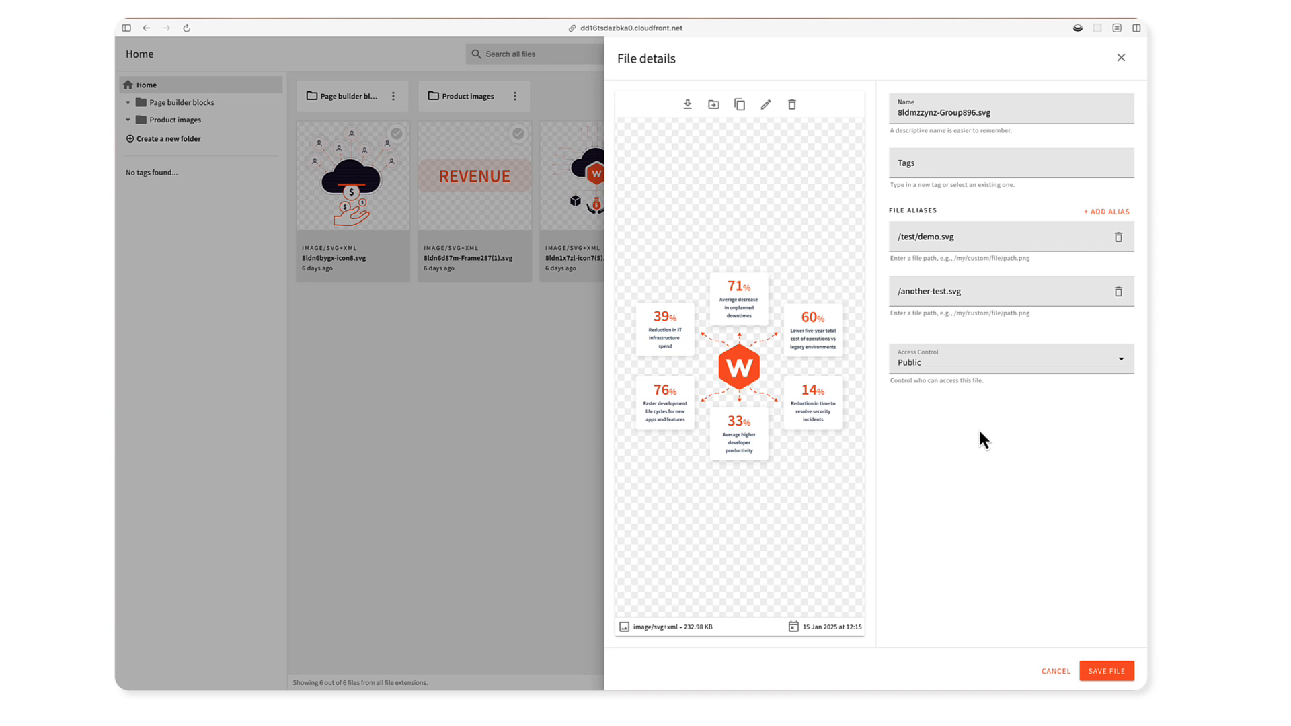
pyautogui.click(951, 292)
pyautogui.click(950, 330)
pyautogui.click(965, 290)
pyautogui.click(1030, 461)
# Step: Set the file's access control to Private and save the file
pyautogui.click(964, 361)
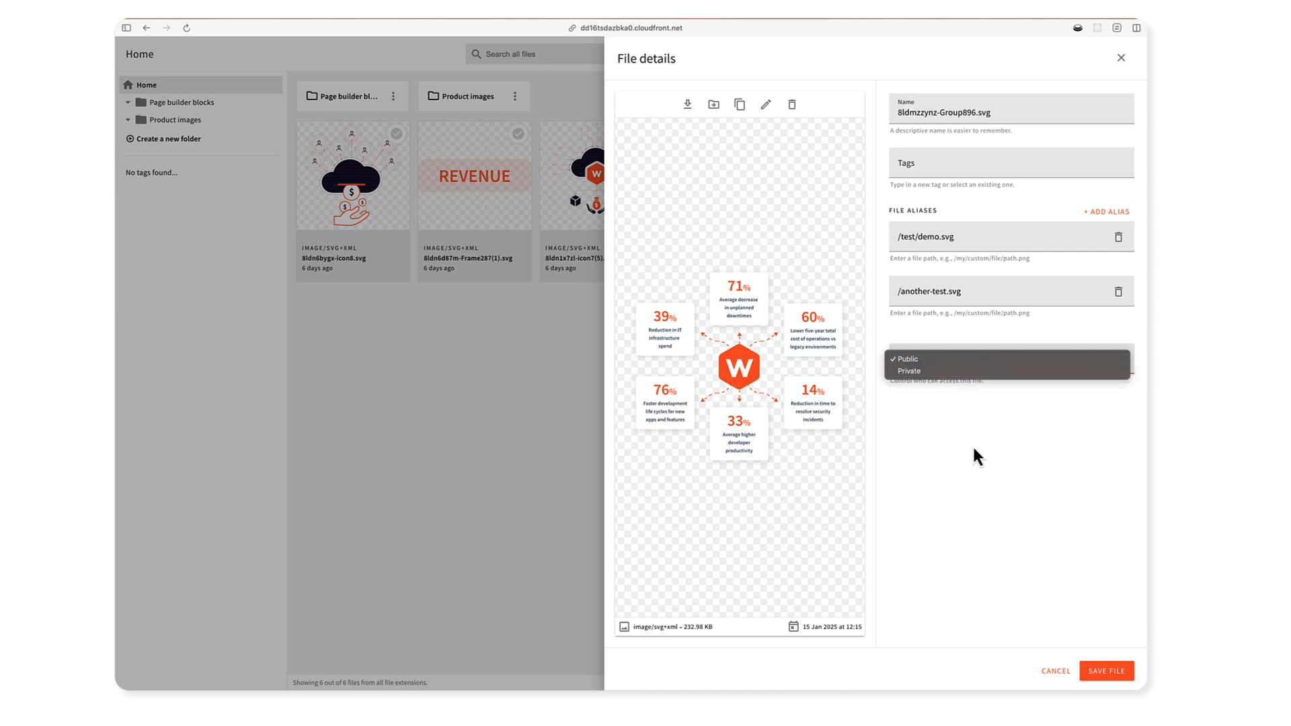
pyautogui.click(945, 371)
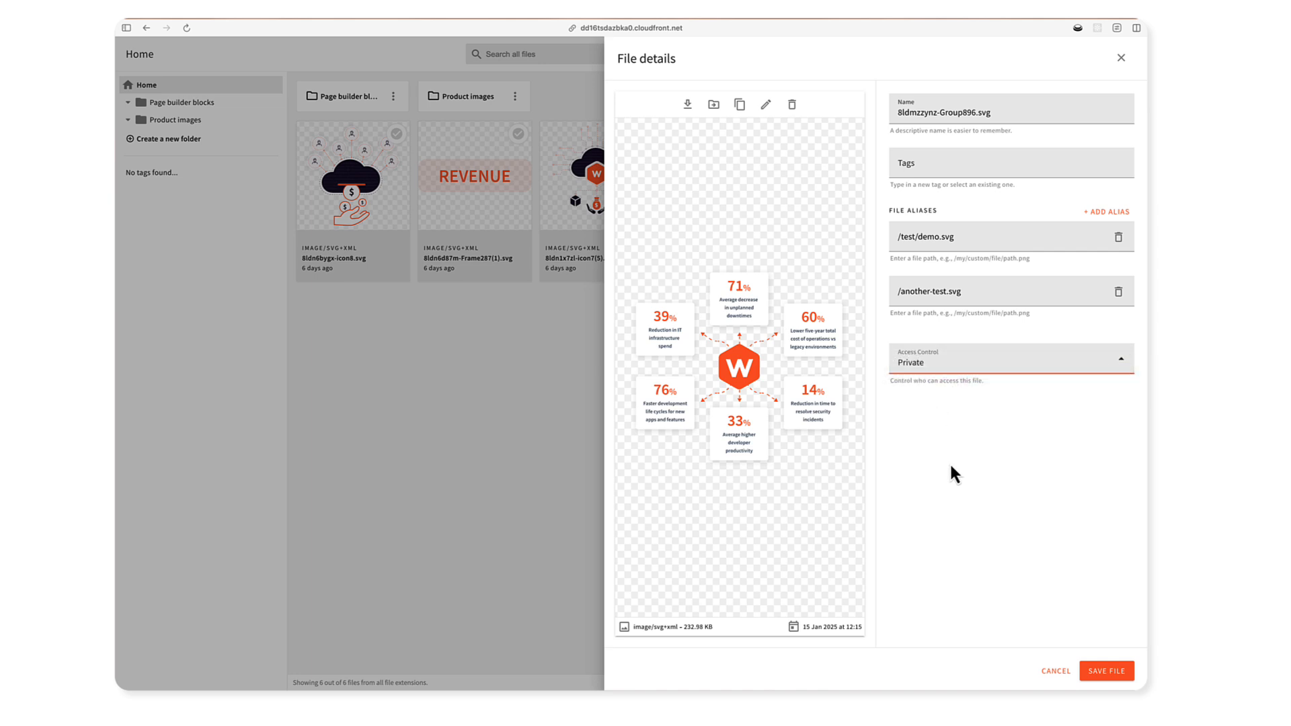
pyautogui.click(1116, 670)
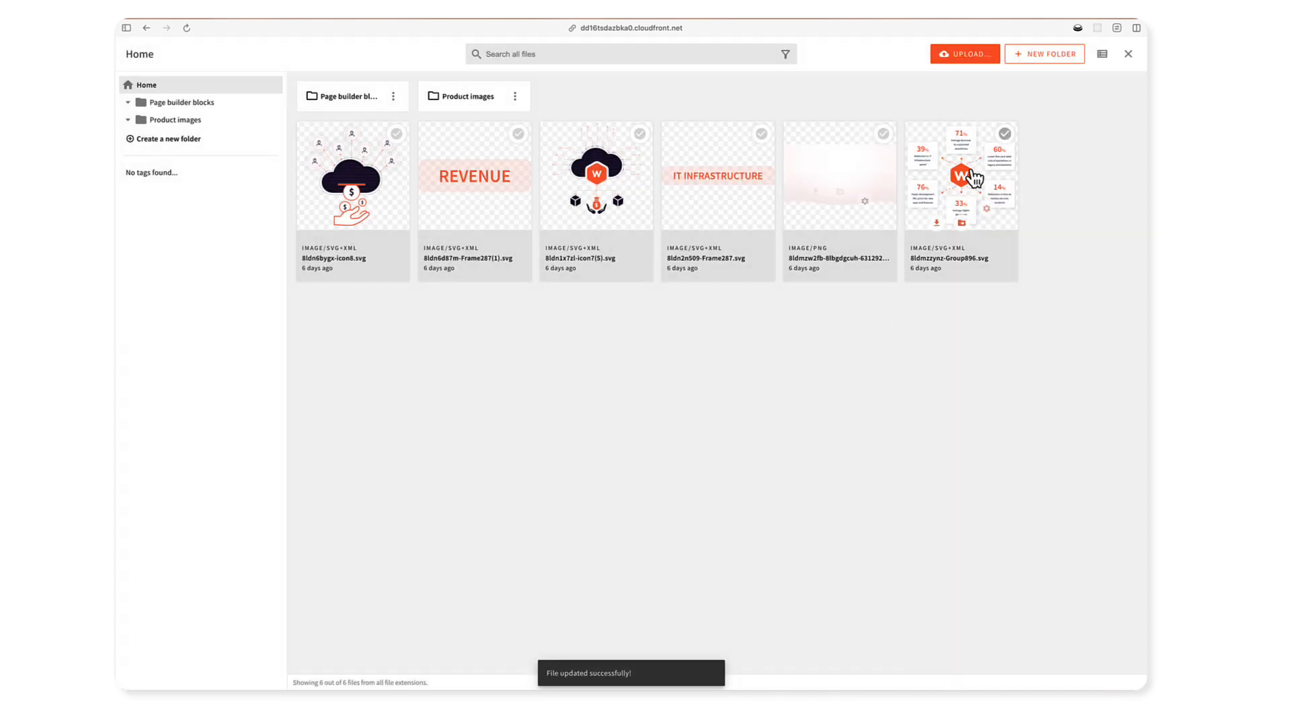
# Step: Switch to the open another-test.svg tab and test access to the private file by loading its URL in a new incognito window
pyautogui.press('super+t')
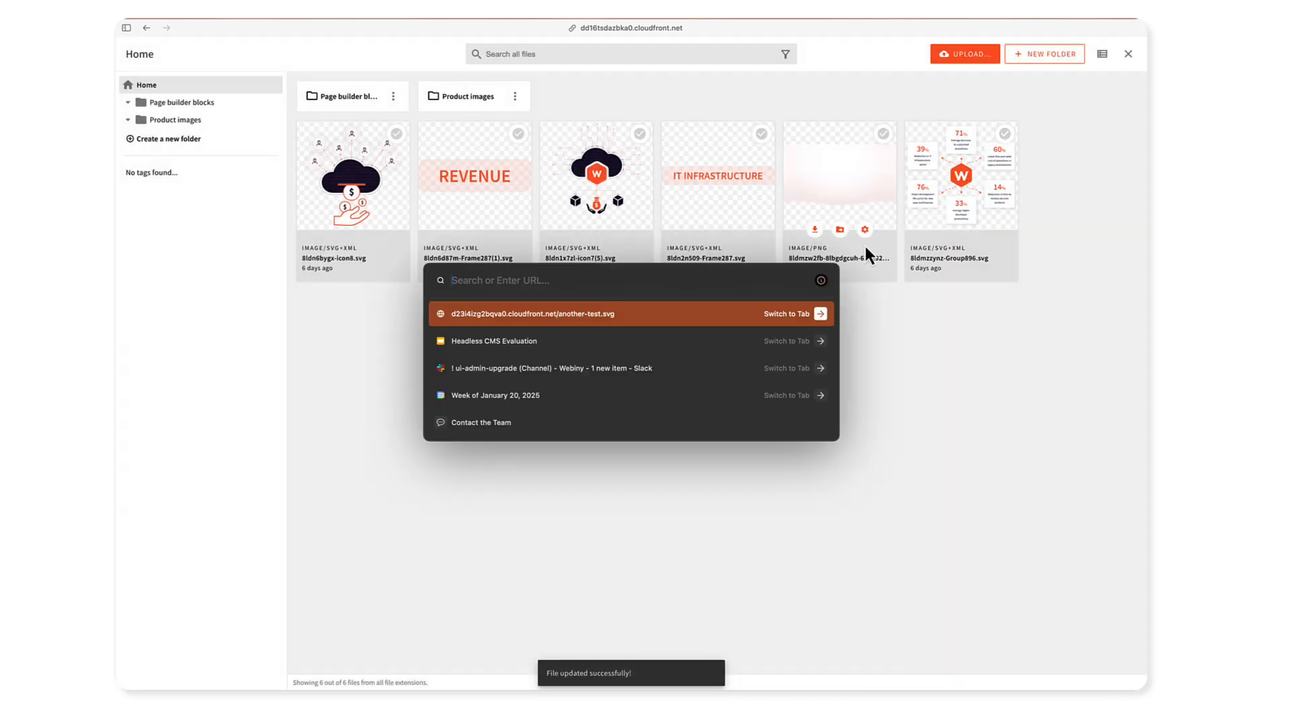
pyautogui.press('Return')
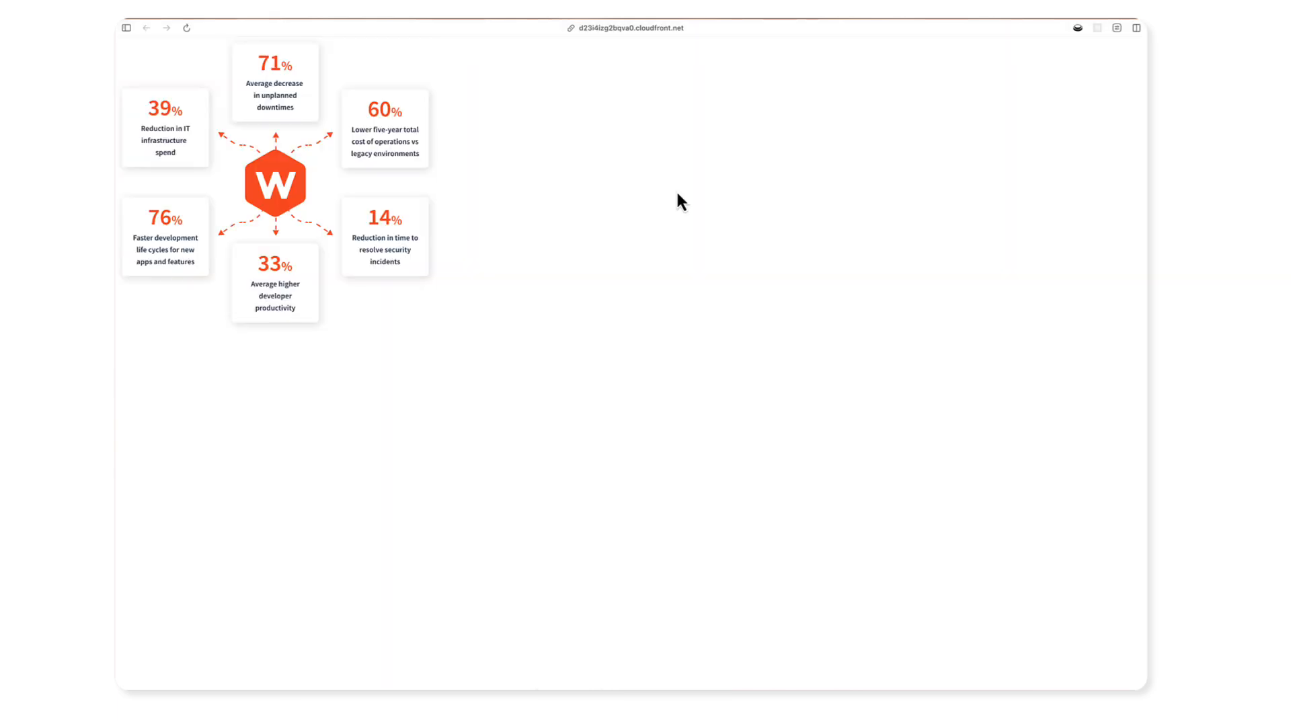
pyautogui.click(182, 19)
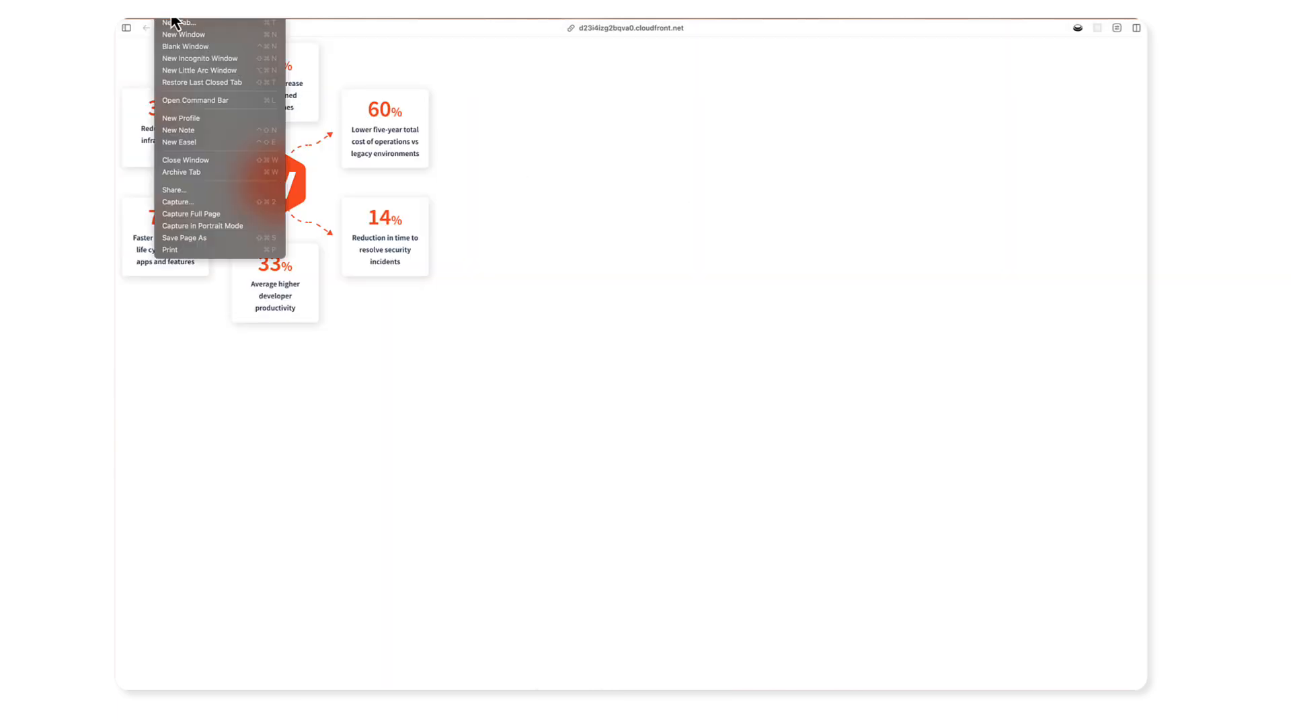
pyautogui.click(199, 59)
pyautogui.press('super+v')
pyautogui.press('Return')
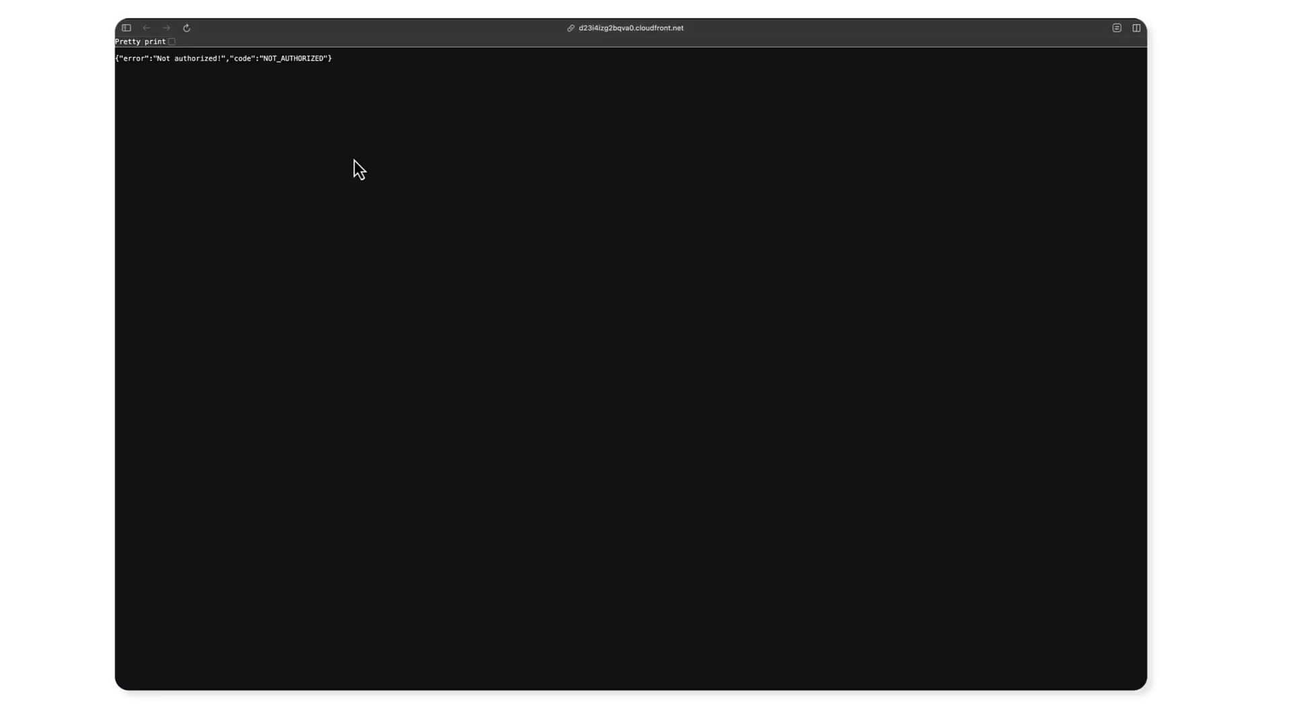
pyautogui.doubleClick(265, 58)
pyautogui.click(313, 70)
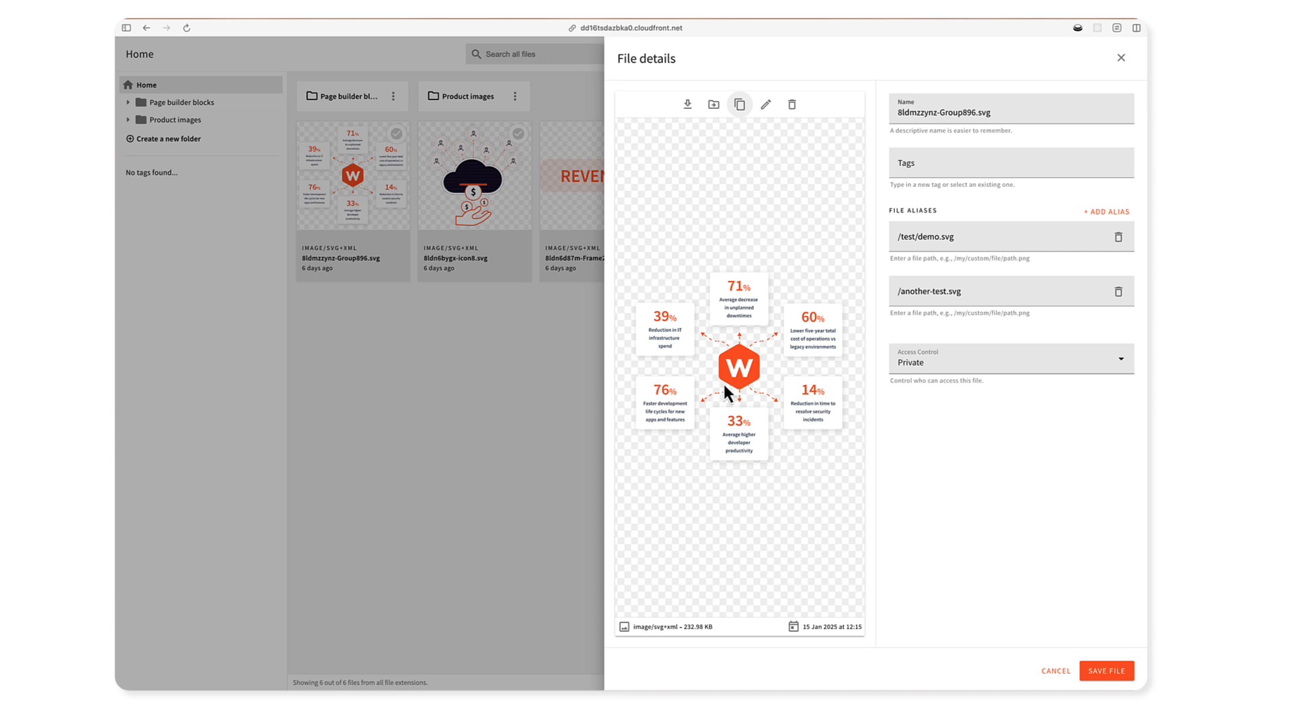
pyautogui.click(739, 108)
pyautogui.click(739, 104)
# Step: Add the tags marketing and visuals to 8ldmzzynz-Group896.svg and save the file
pyautogui.click(936, 160)
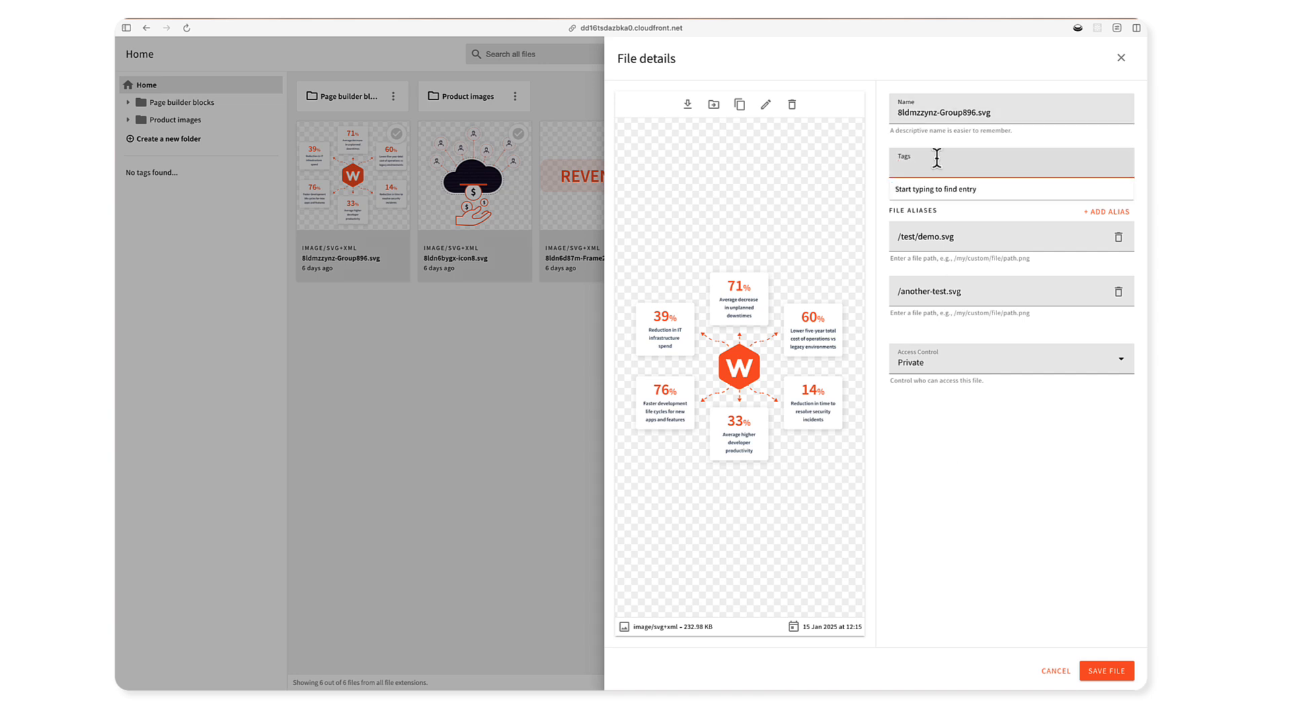
pyautogui.write('marketing')
pyautogui.click(933, 191)
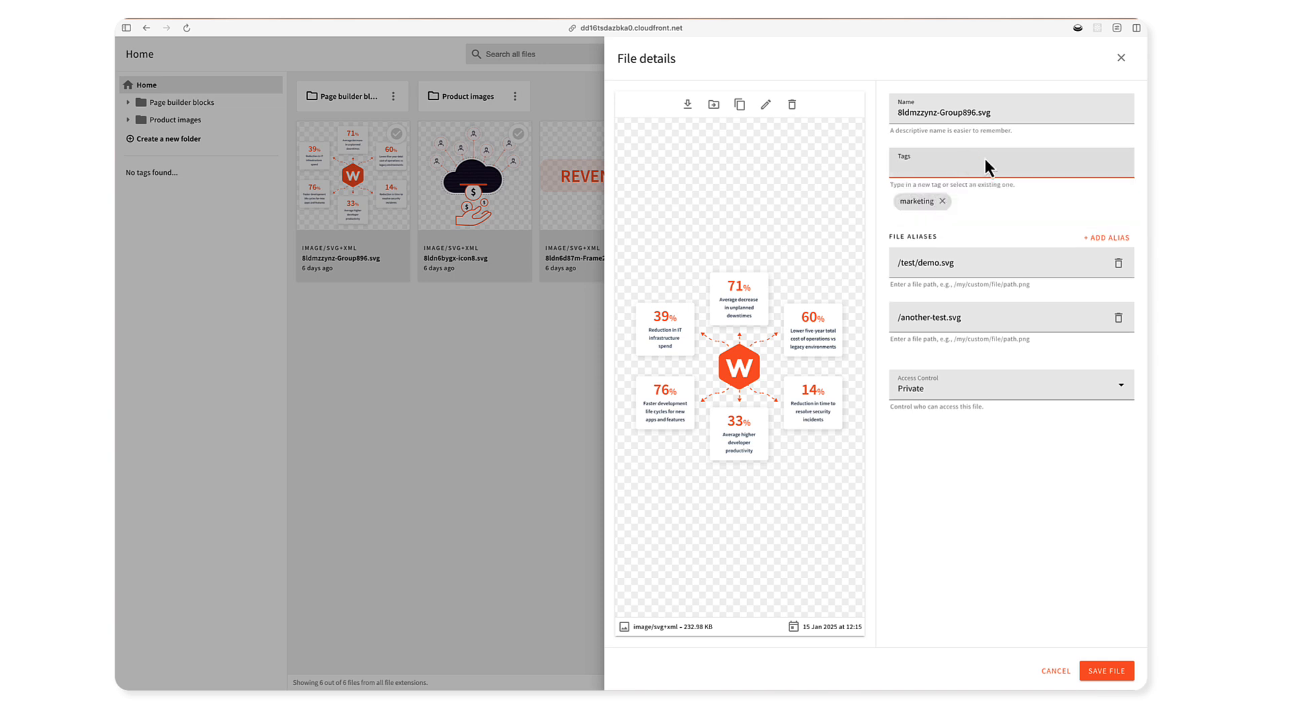
pyautogui.write('visuals')
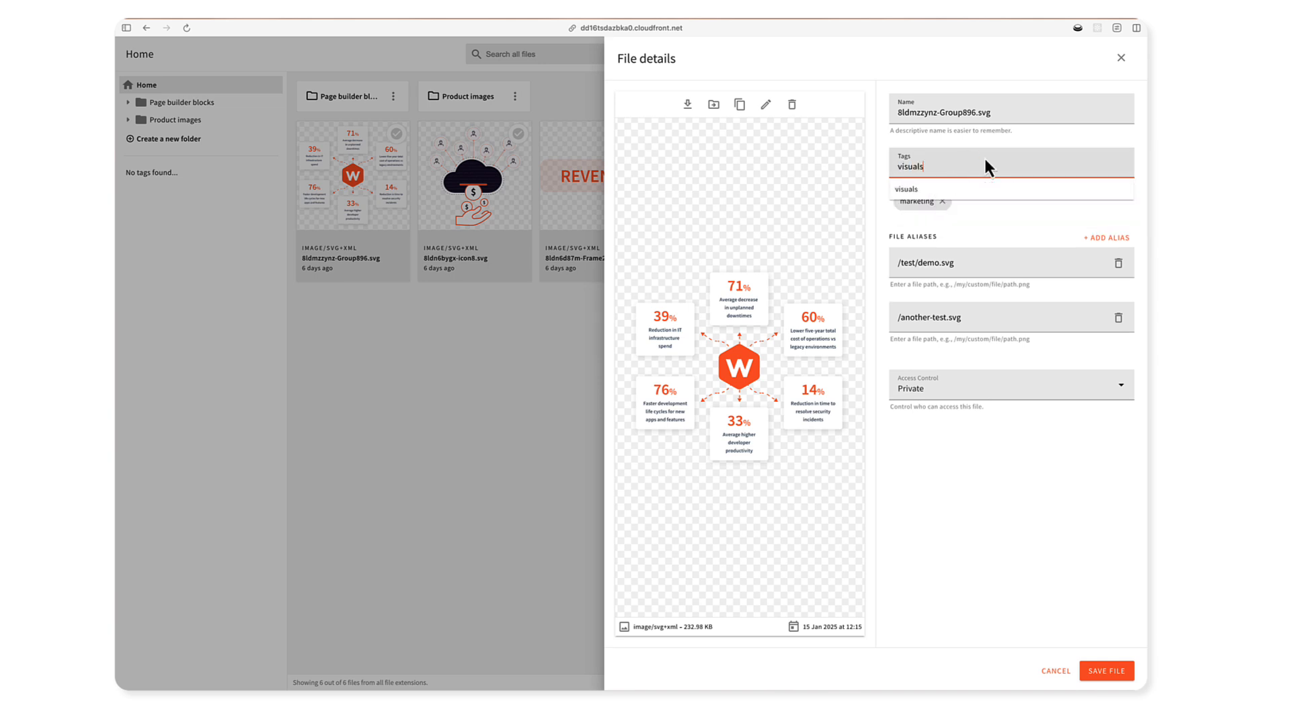
pyautogui.click(983, 189)
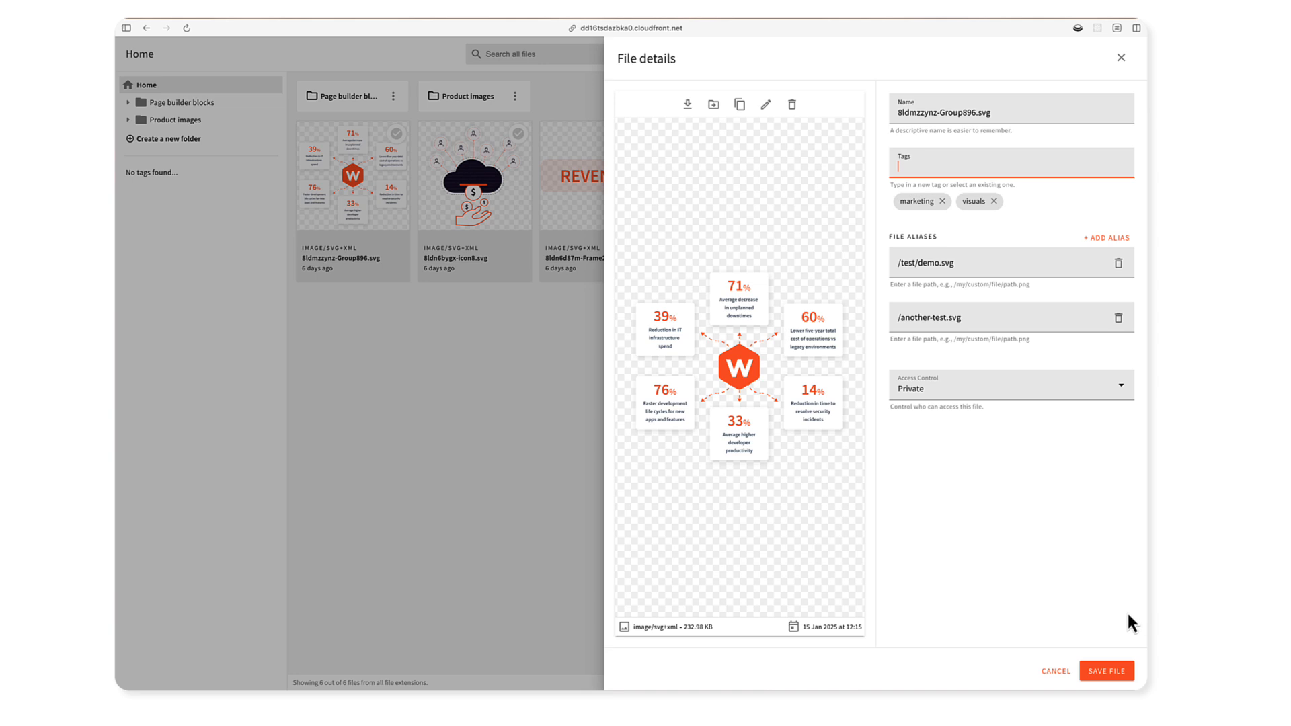
pyautogui.click(1104, 670)
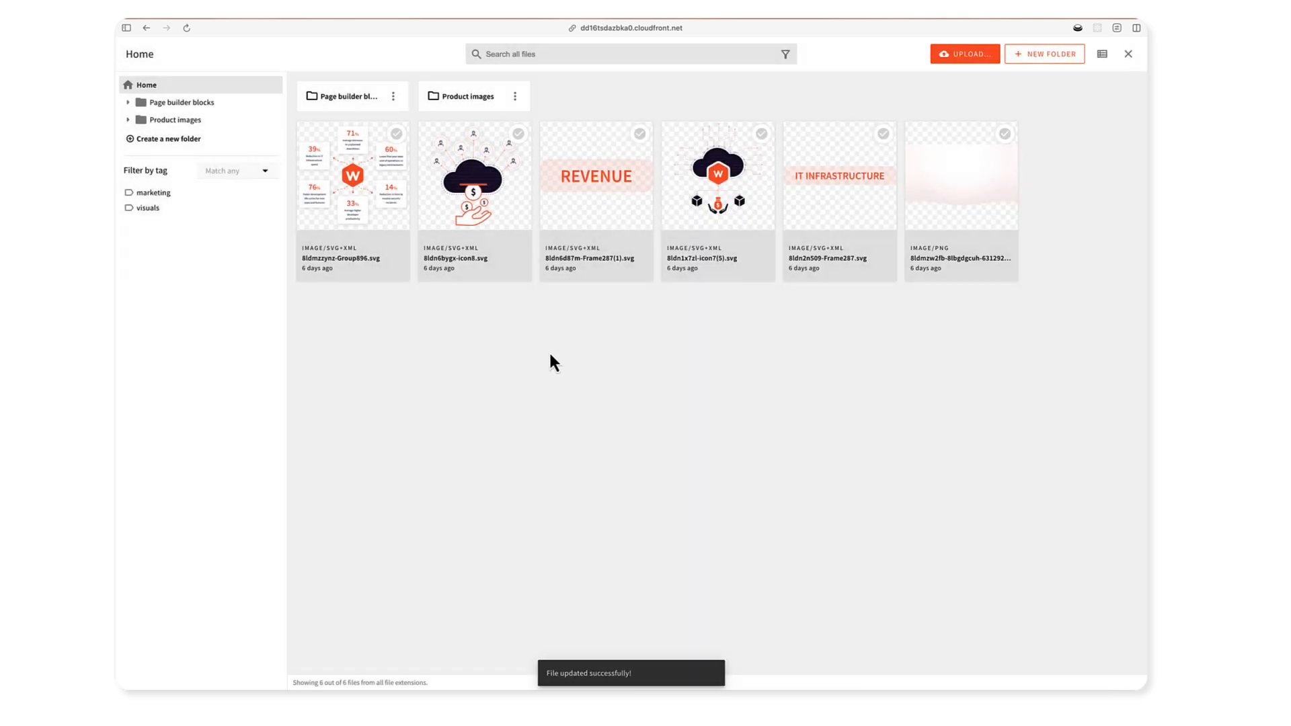
# Step: Filter the files by the marketing and visuals tags, check the tag matching options, and clear both tag filters
pyautogui.click(164, 193)
pyautogui.click(205, 210)
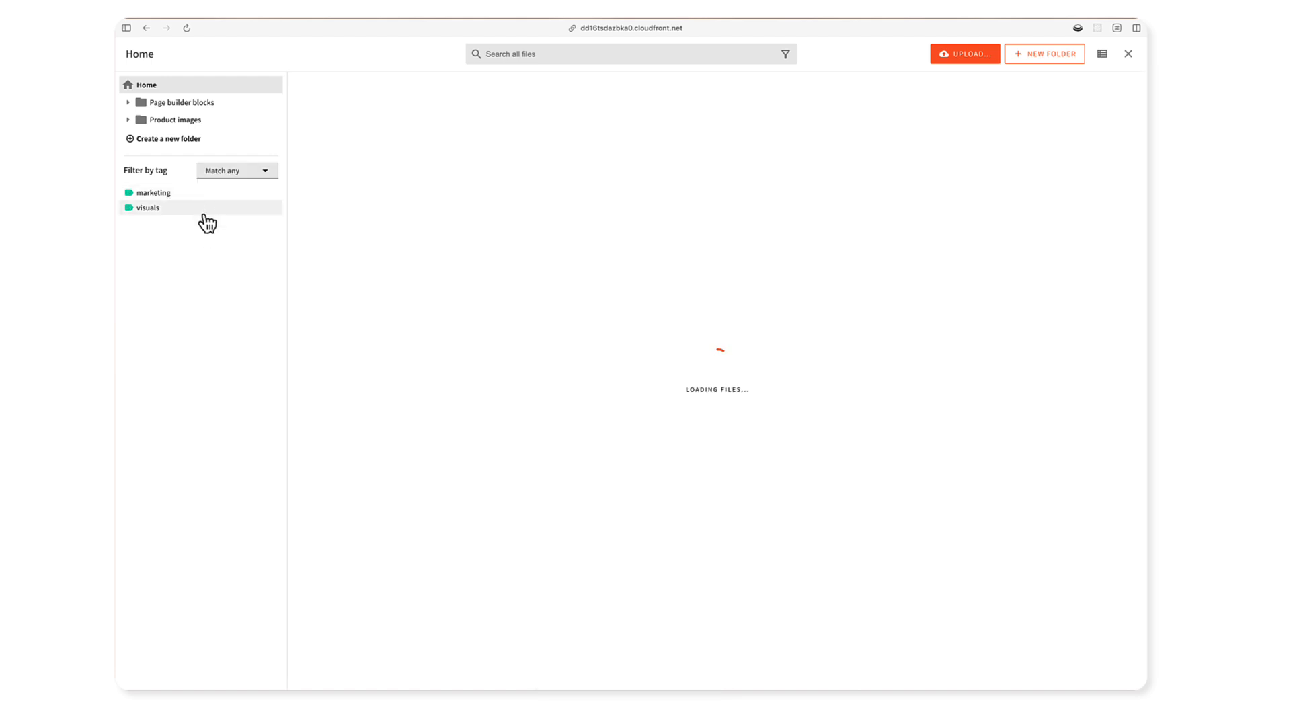
pyautogui.click(244, 170)
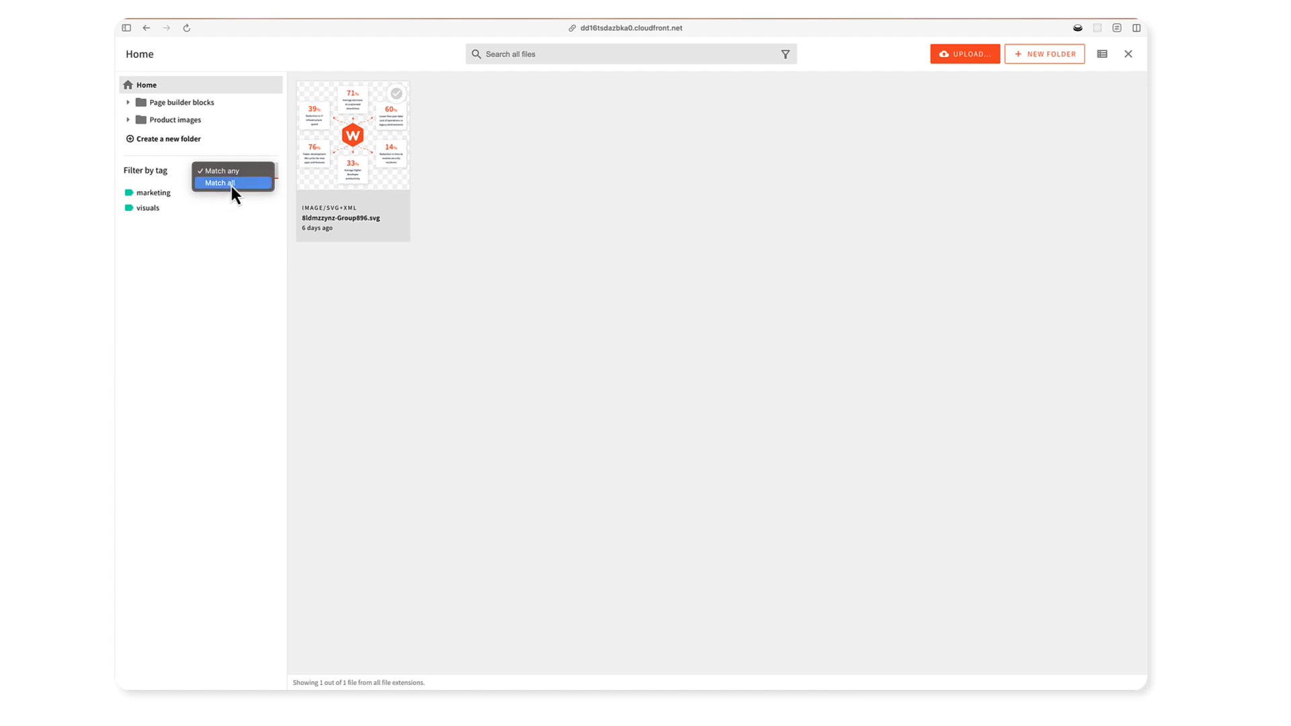
pyautogui.click(188, 225)
pyautogui.click(136, 194)
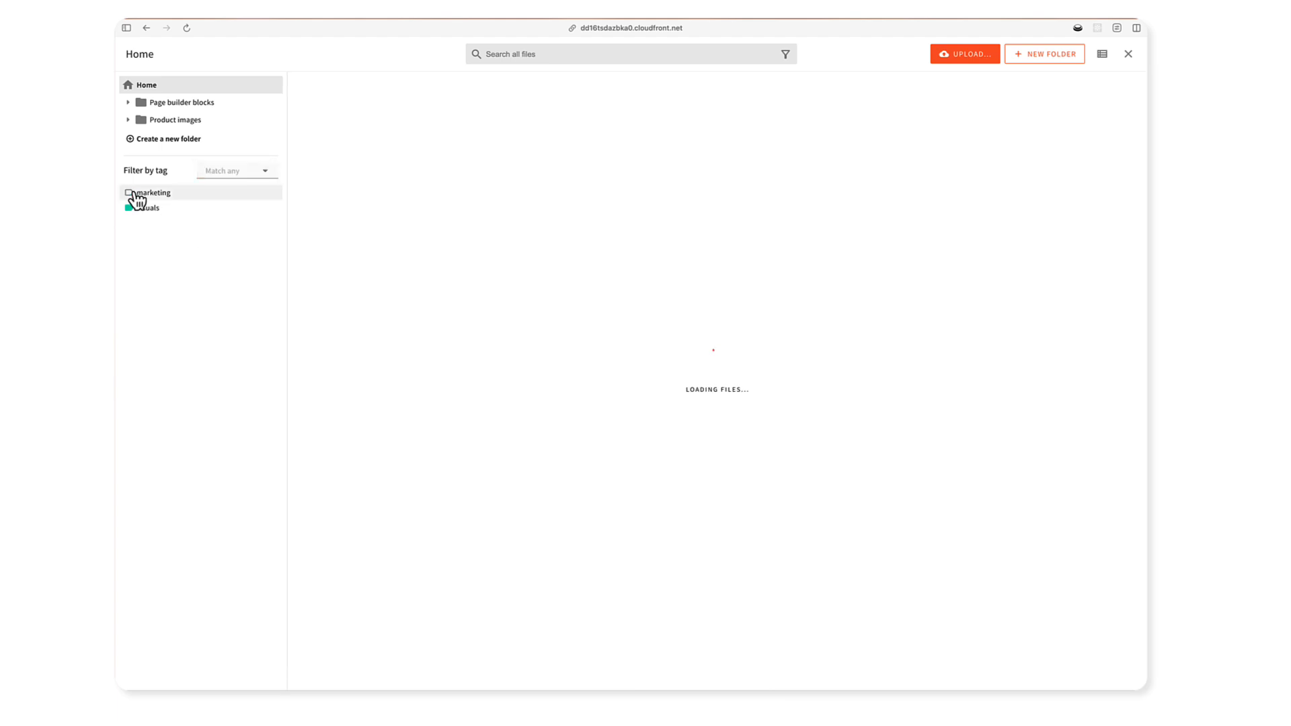
pyautogui.click(144, 211)
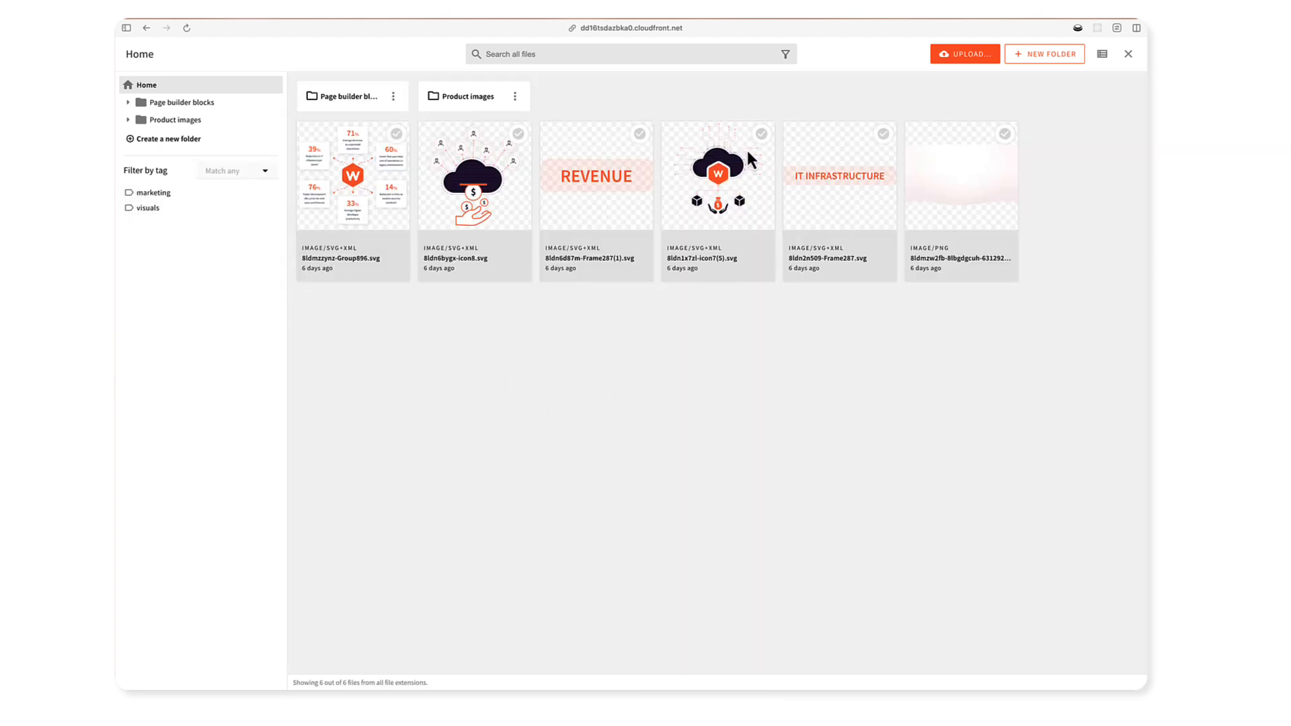
# Step: Filter the files by type as Documents and as Images, reset the type filter and hide the filter options
pyautogui.click(787, 54)
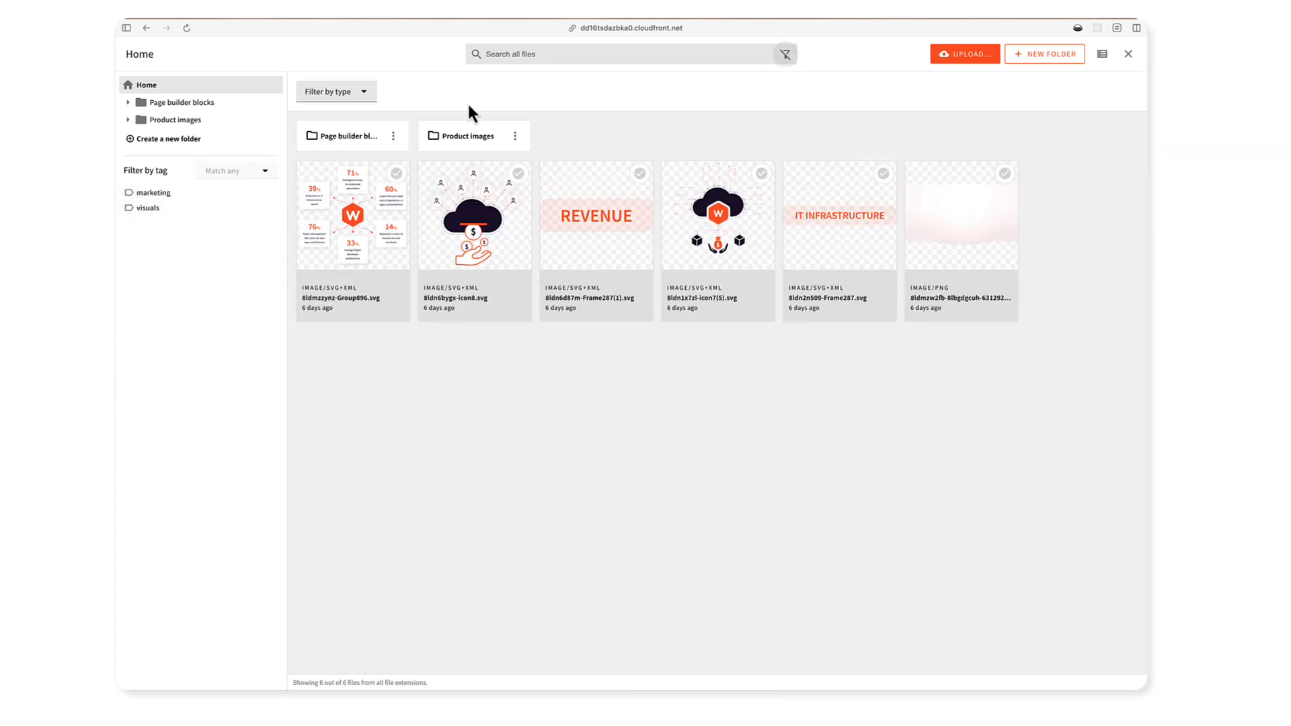
pyautogui.click(337, 100)
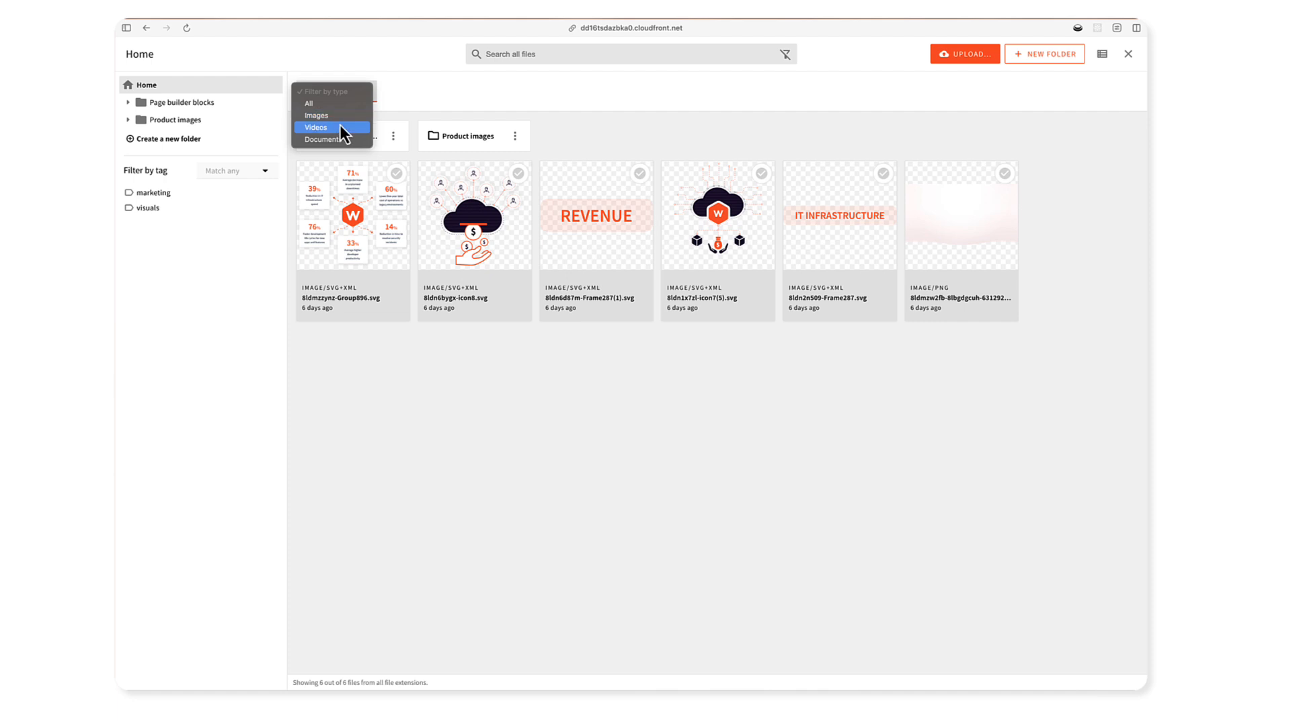
pyautogui.click(345, 139)
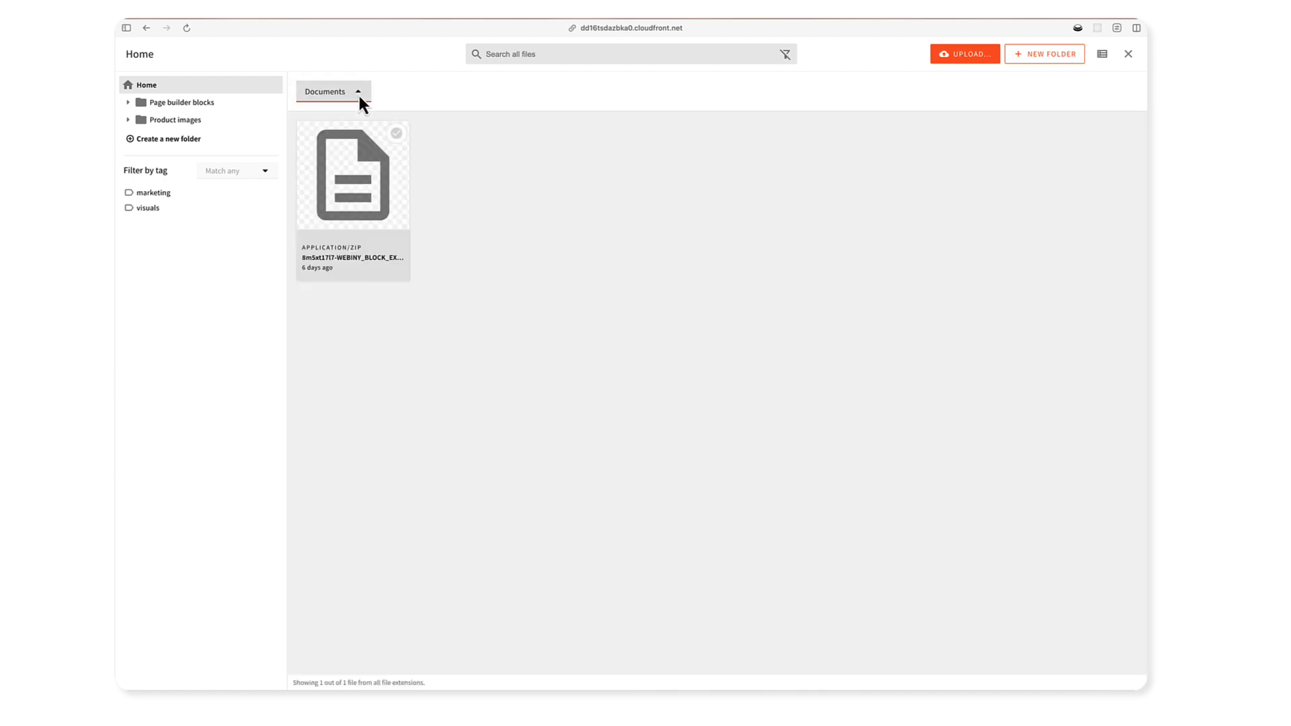
pyautogui.click(359, 95)
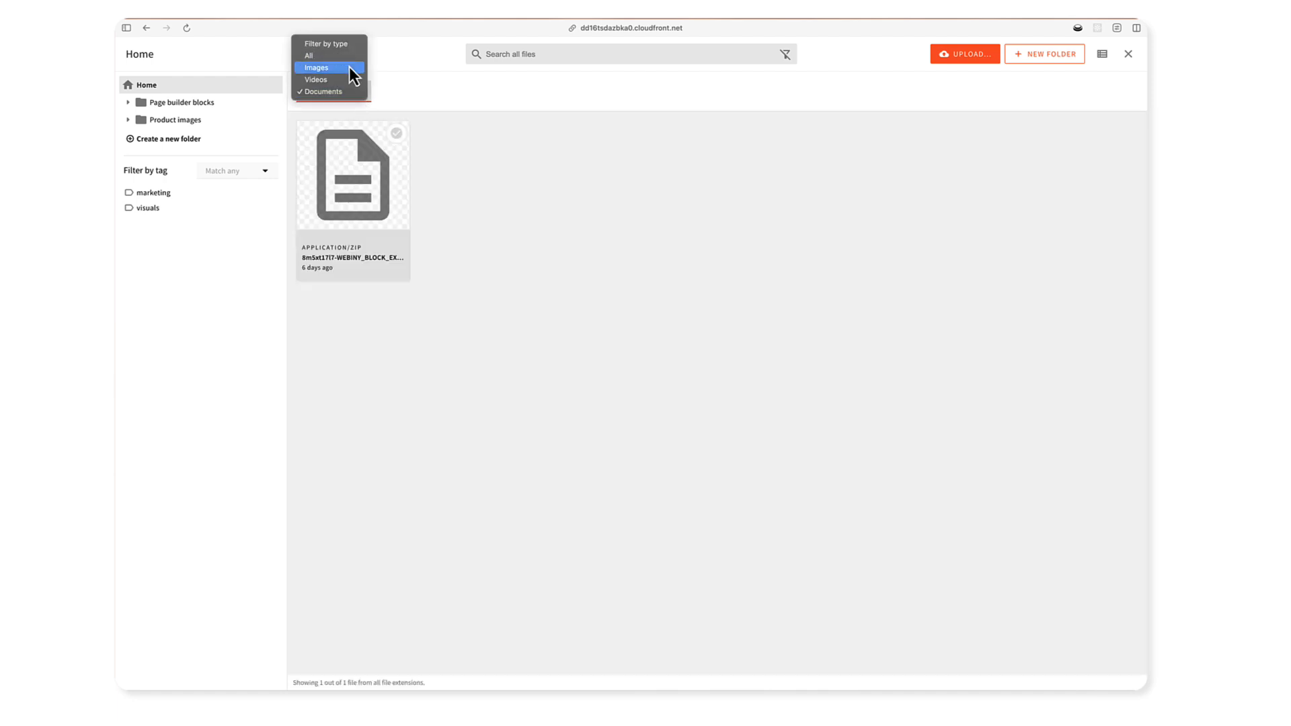
pyautogui.click(349, 67)
pyautogui.click(345, 91)
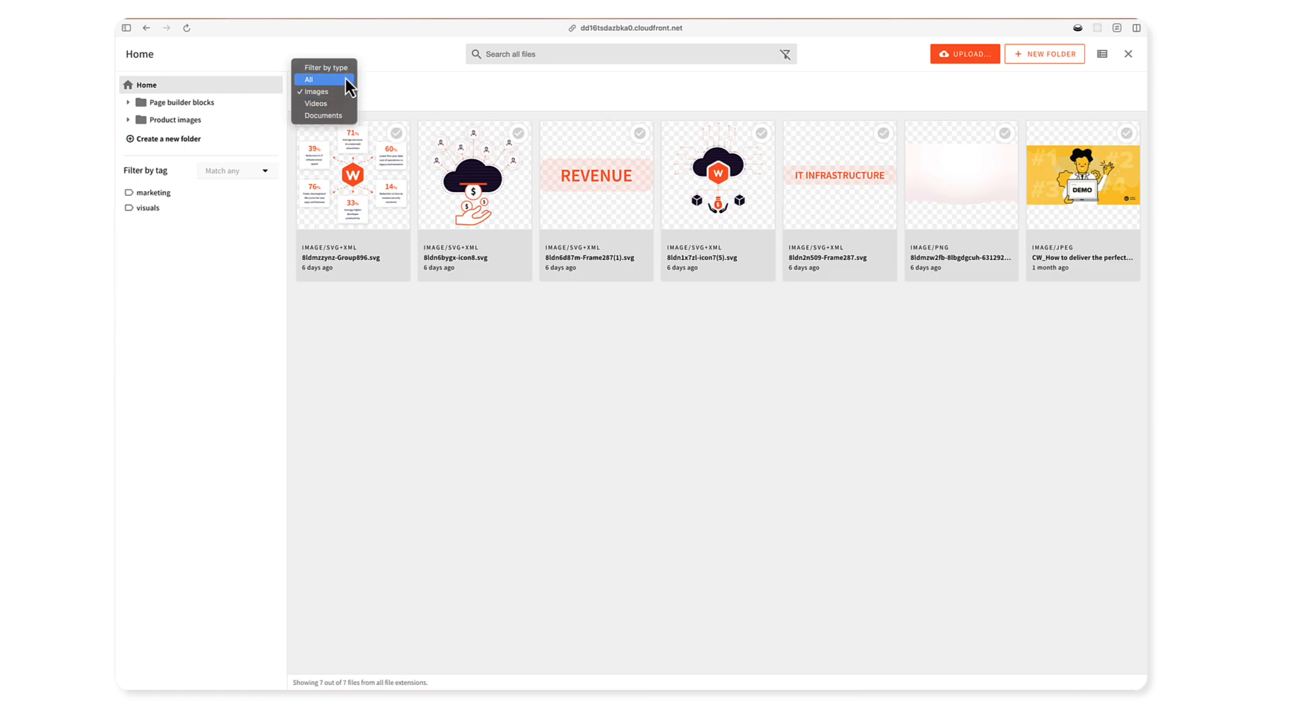
pyautogui.click(346, 69)
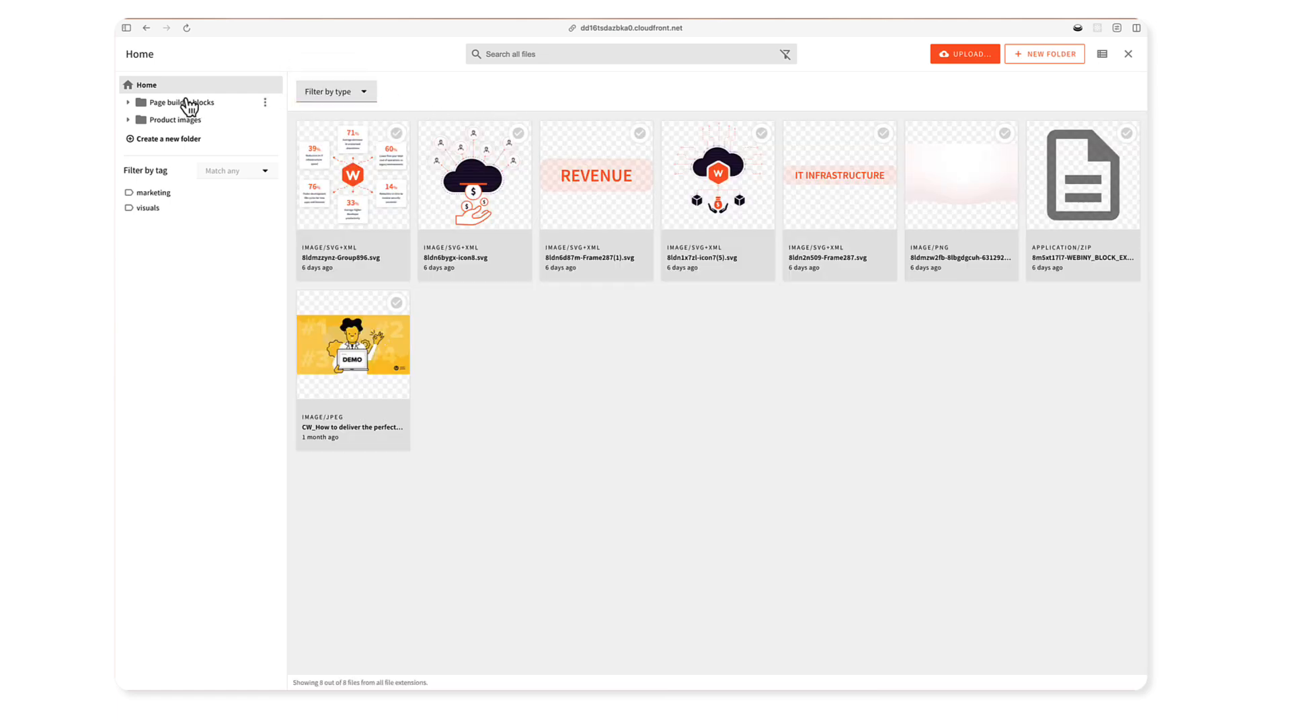
pyautogui.click(785, 54)
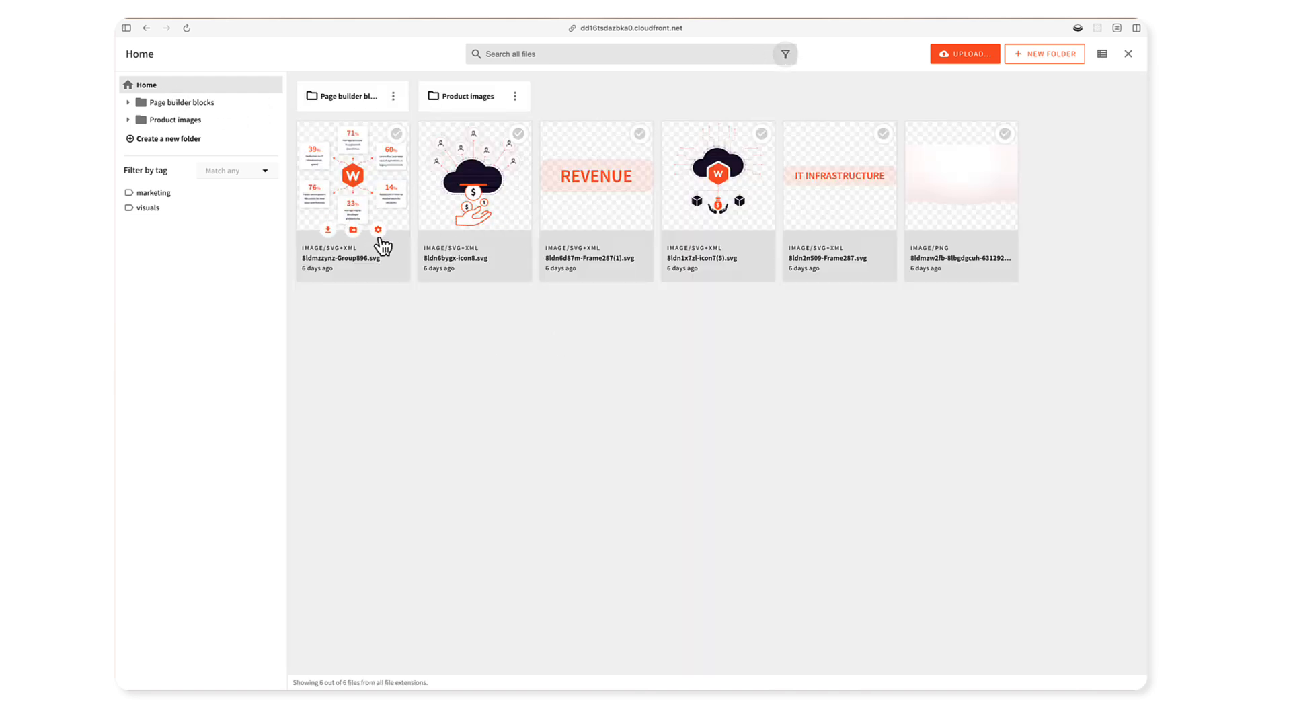
# Step: Review the details of 8ldmzzynz-Group896.svg without saving, and briefly show and hide the file type filter
pyautogui.click(378, 245)
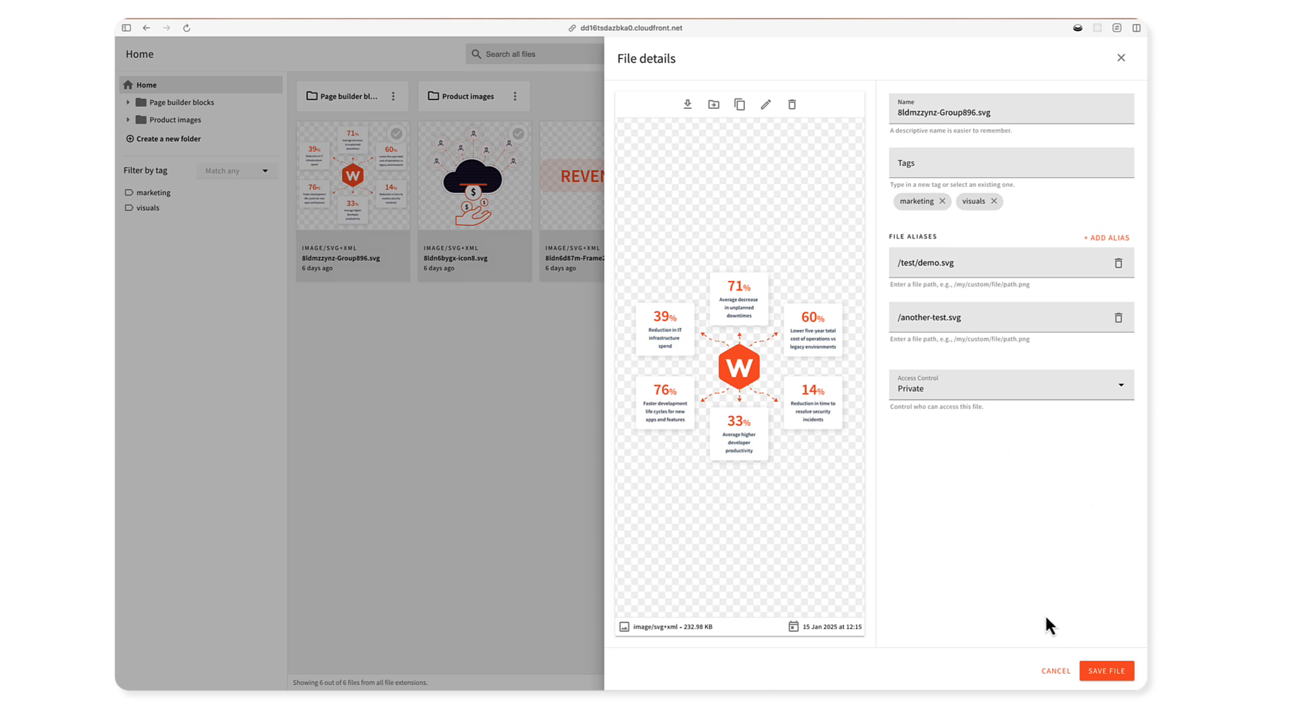
pyautogui.click(1055, 671)
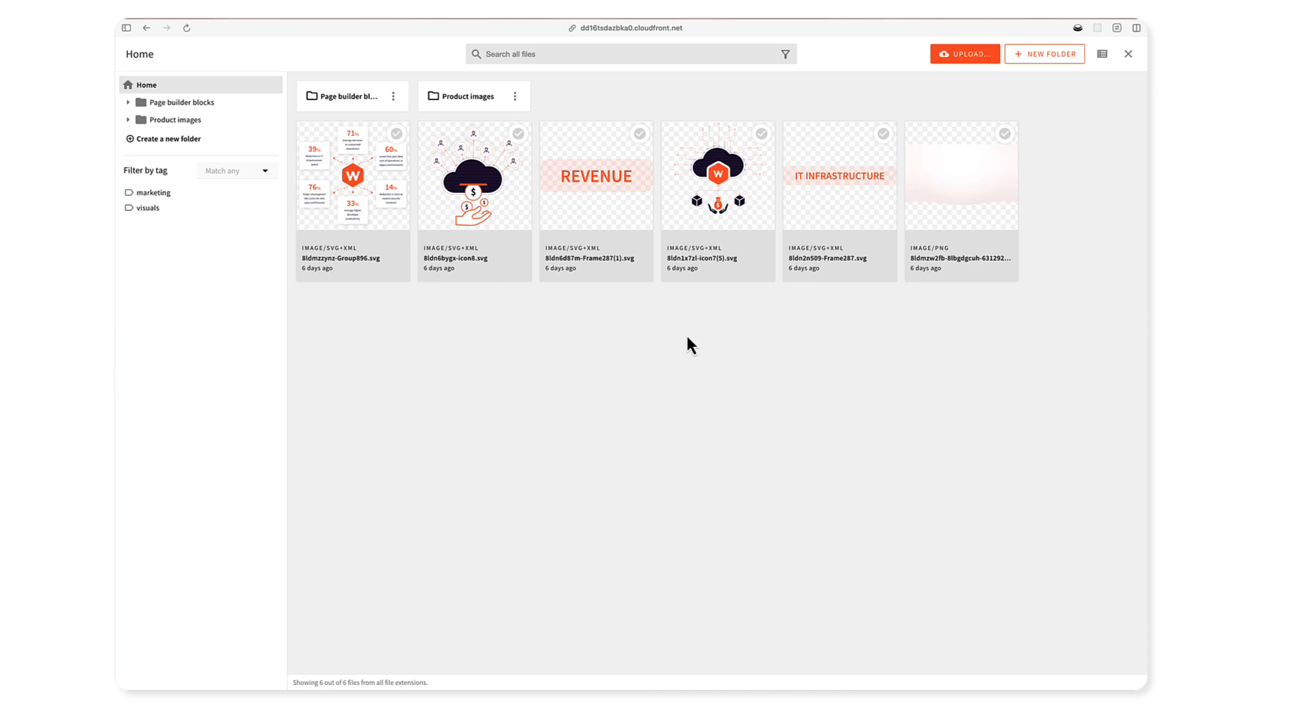
pyautogui.click(785, 54)
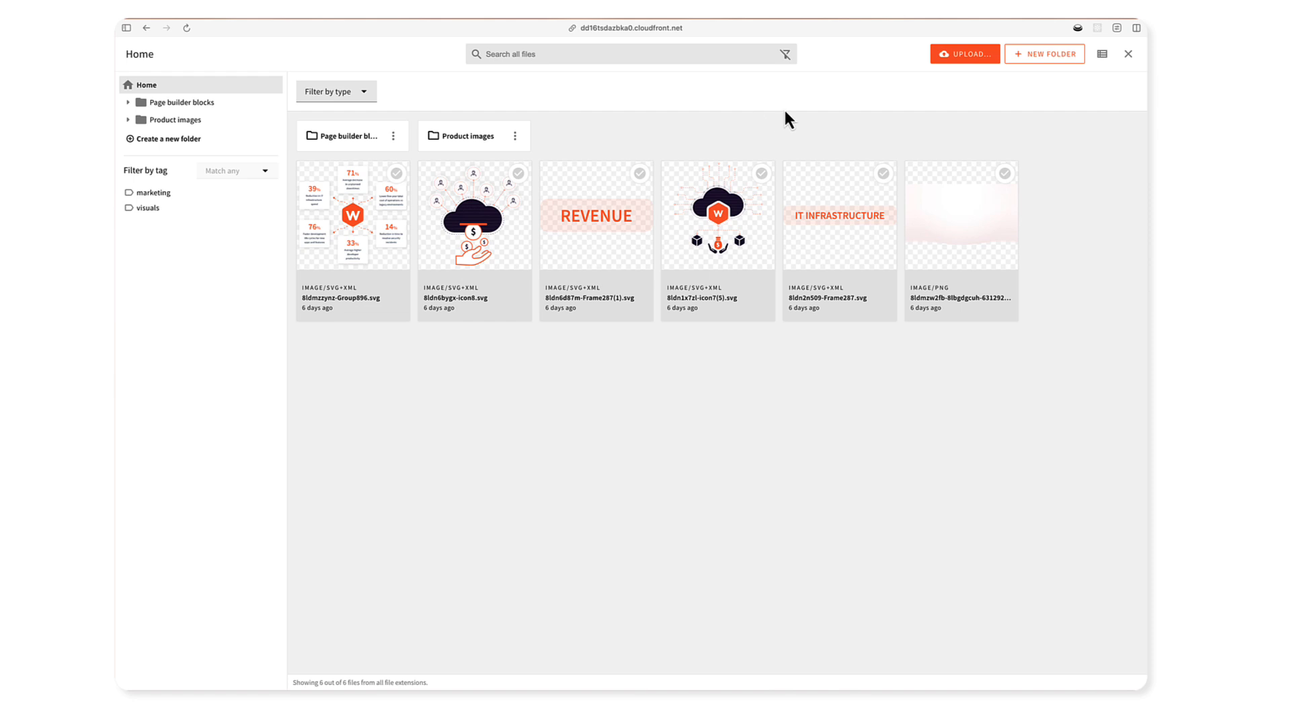
pyautogui.click(786, 55)
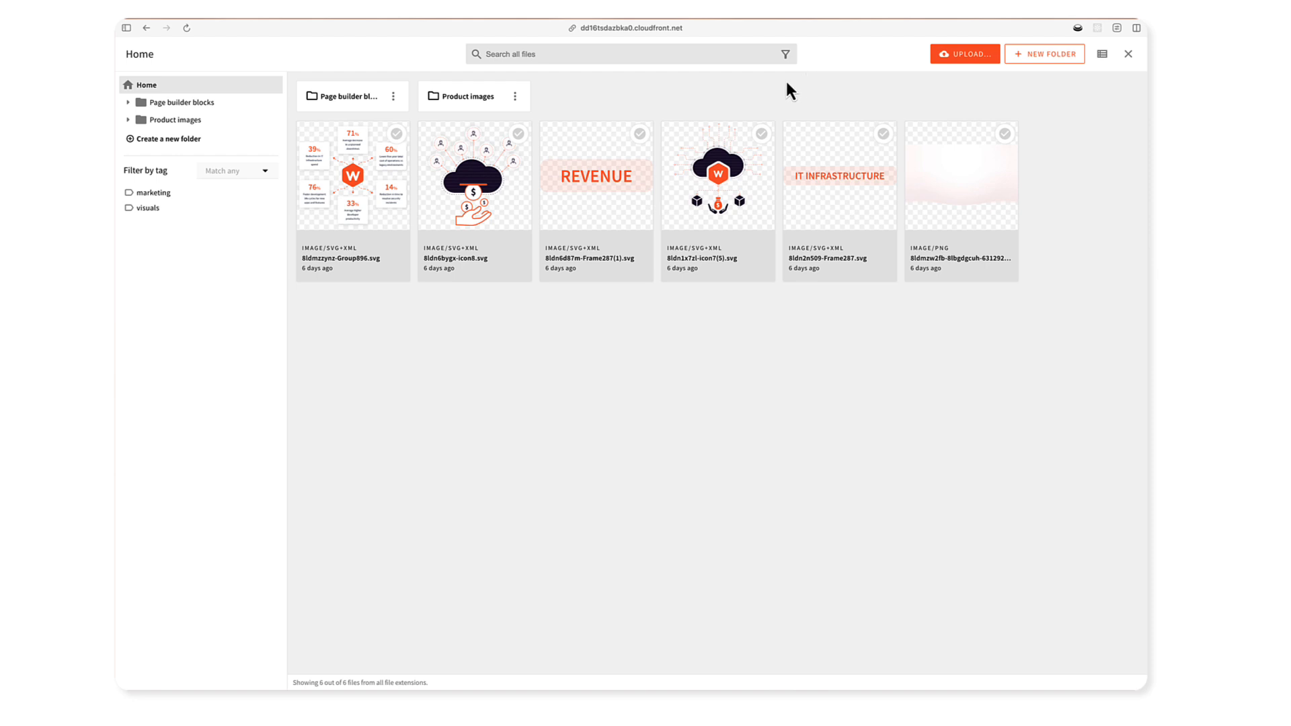
# Step: Select all six files in the Home folder for bulk editing
pyautogui.click(1004, 133)
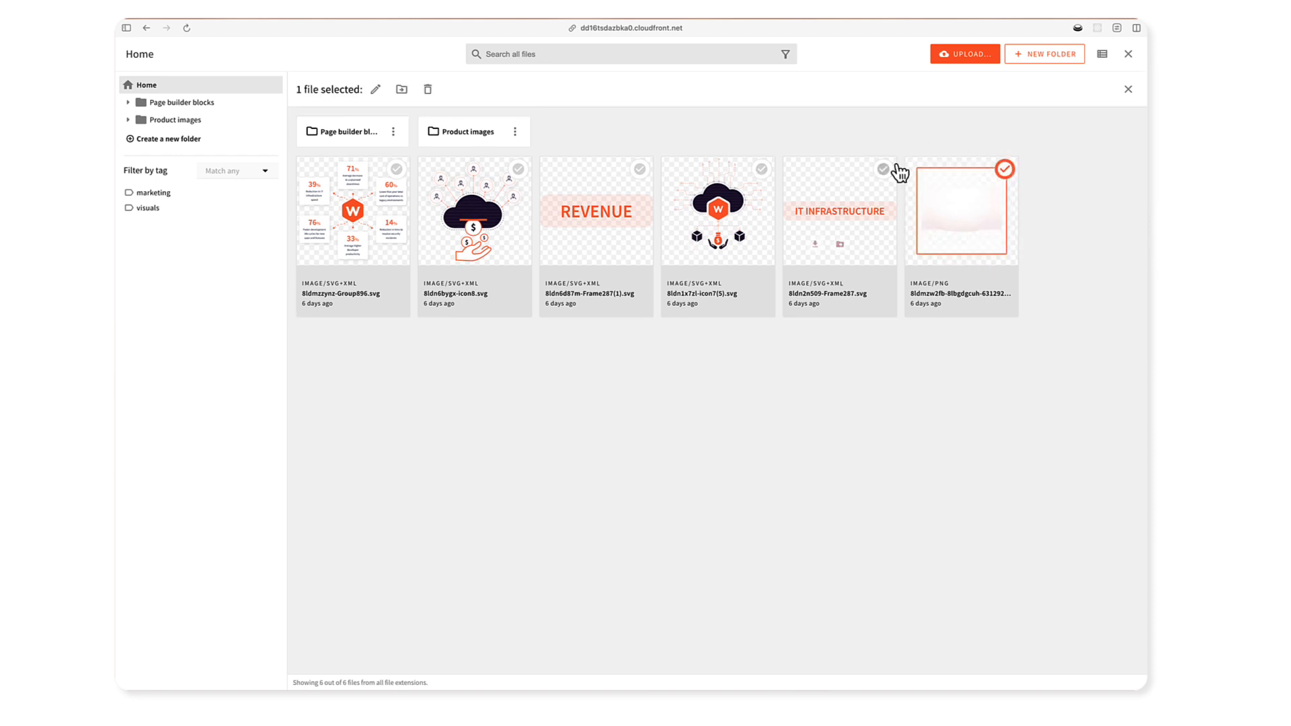
pyautogui.click(883, 169)
pyautogui.click(761, 169)
pyautogui.click(640, 169)
pyautogui.click(518, 169)
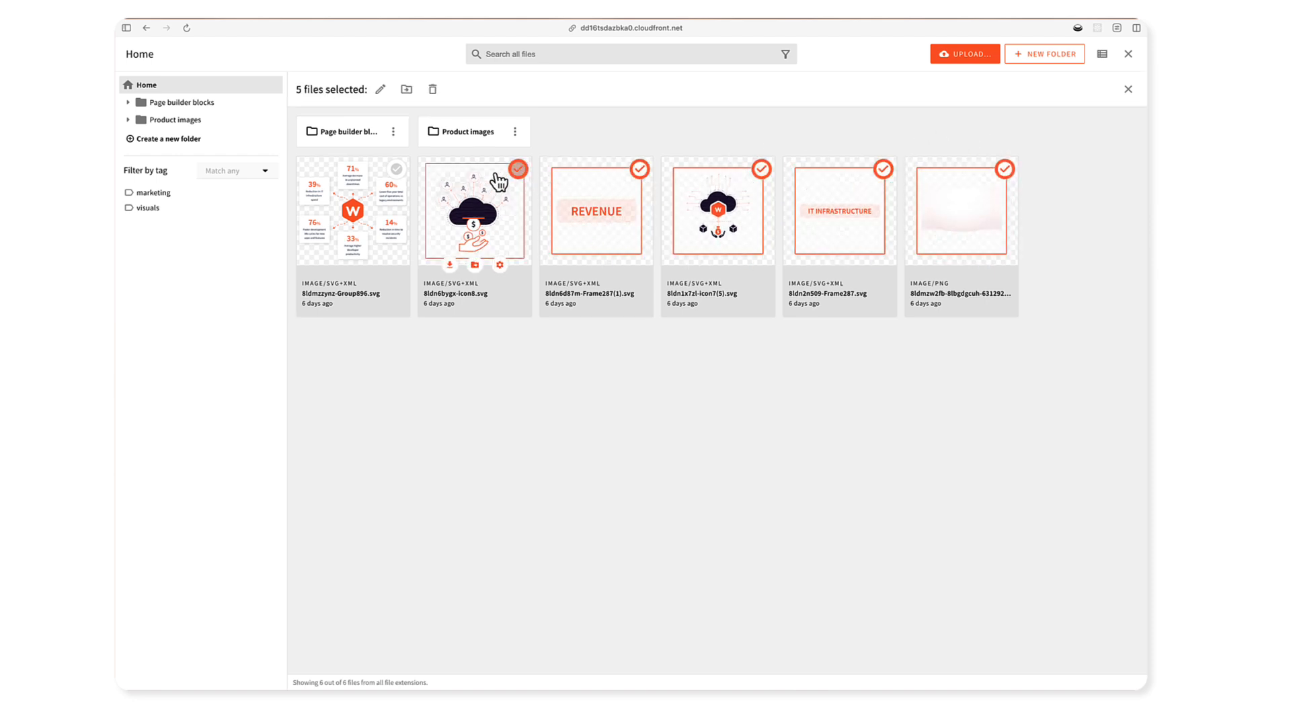
pyautogui.click(396, 168)
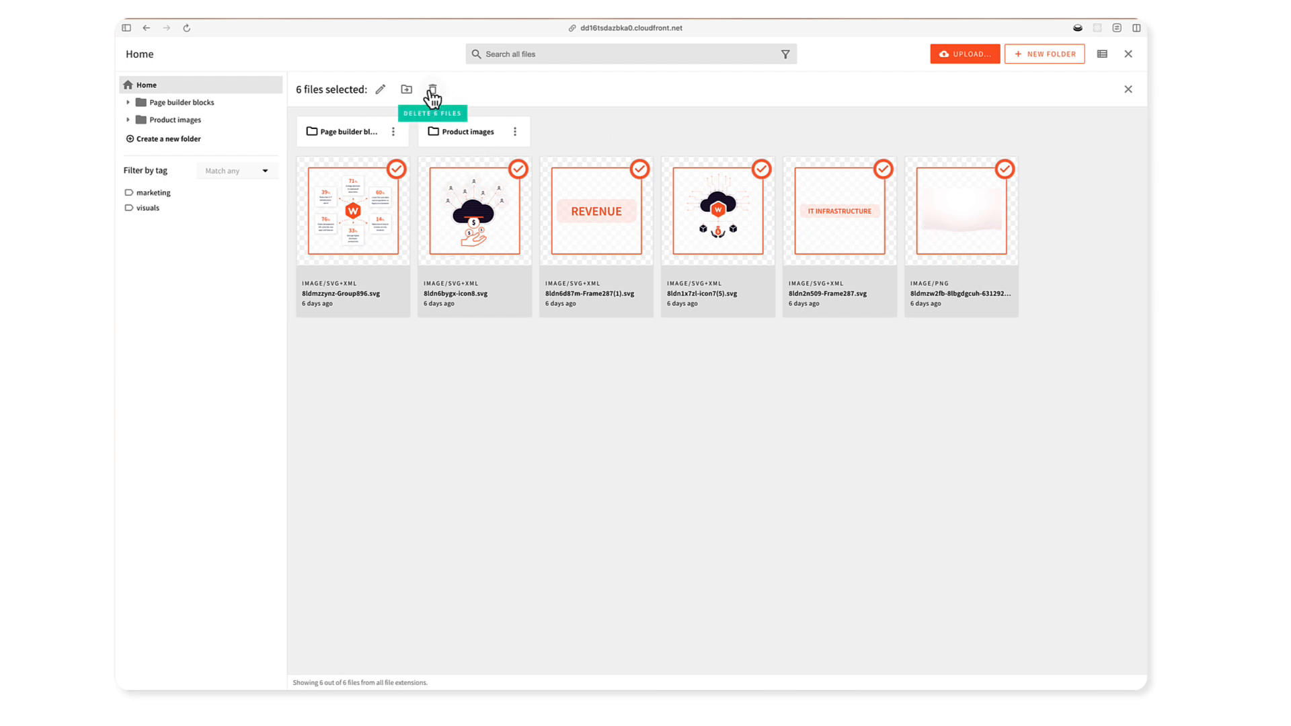
# Step: Start a bulk edit of the selected files with an operation that overrides existing Access Control values with Public
pyautogui.click(380, 89)
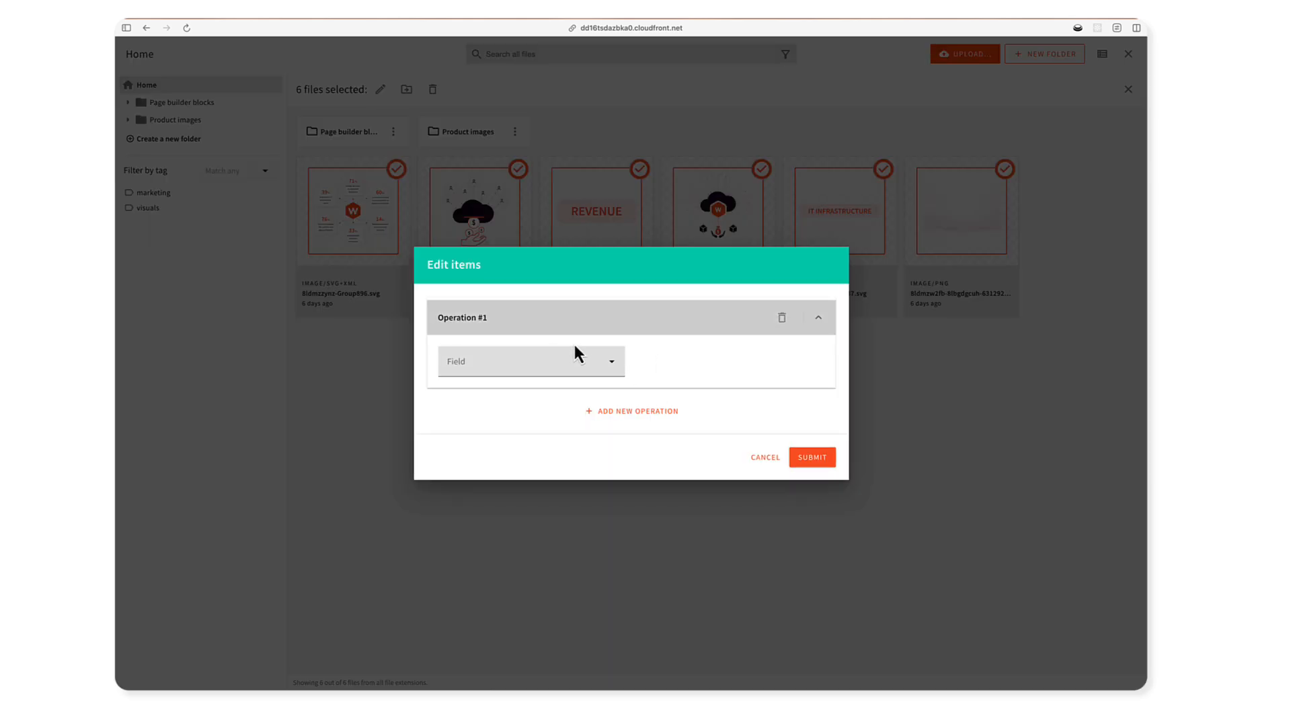
pyautogui.click(566, 361)
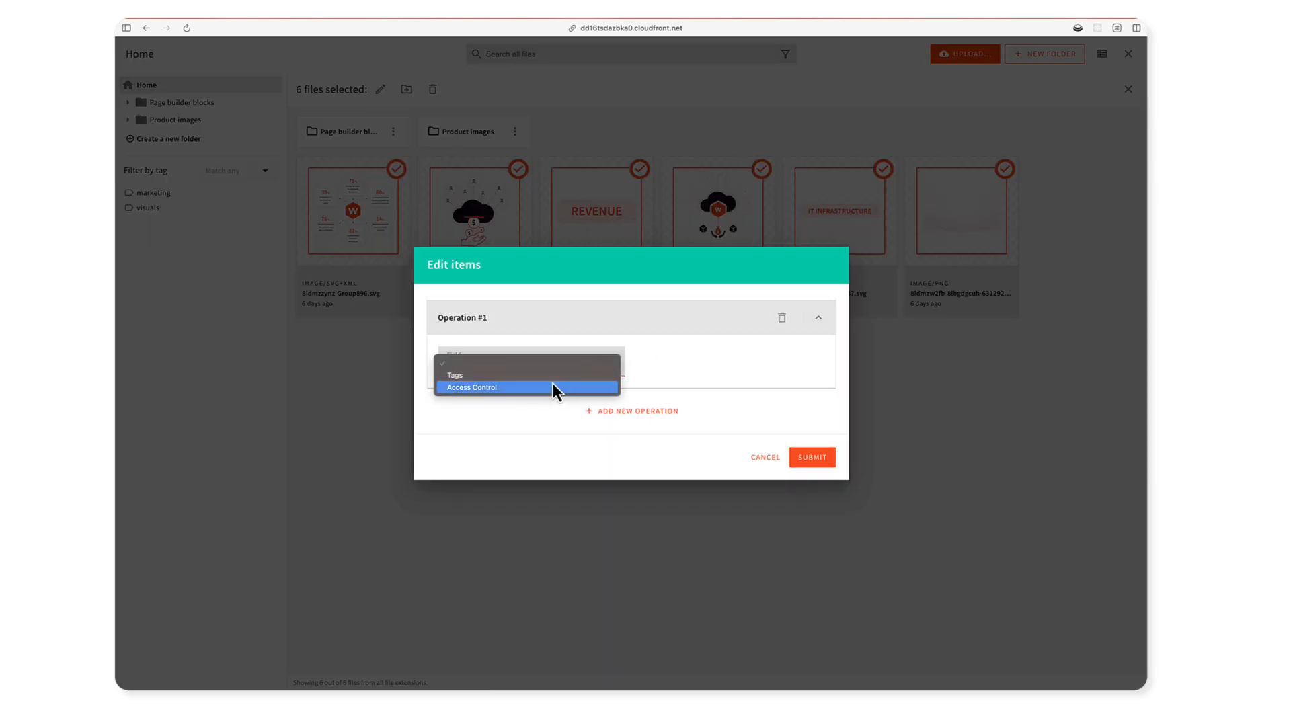
pyautogui.click(554, 386)
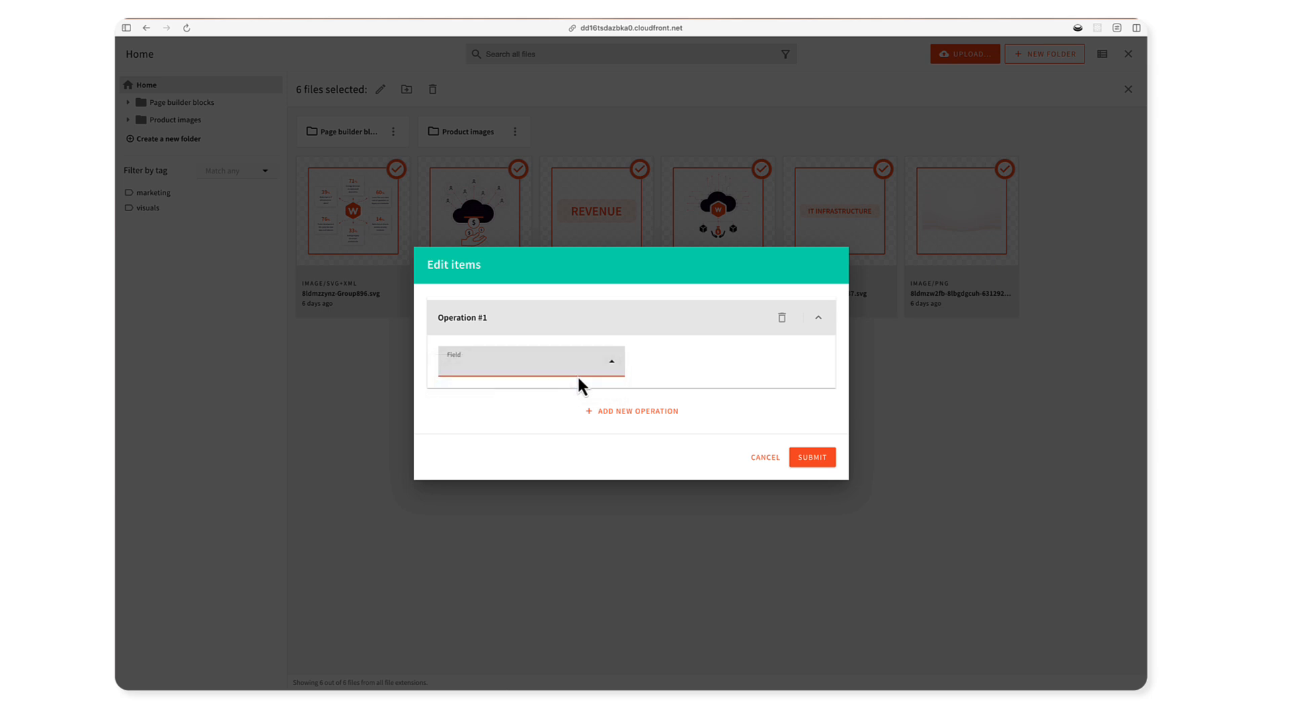
pyautogui.click(685, 364)
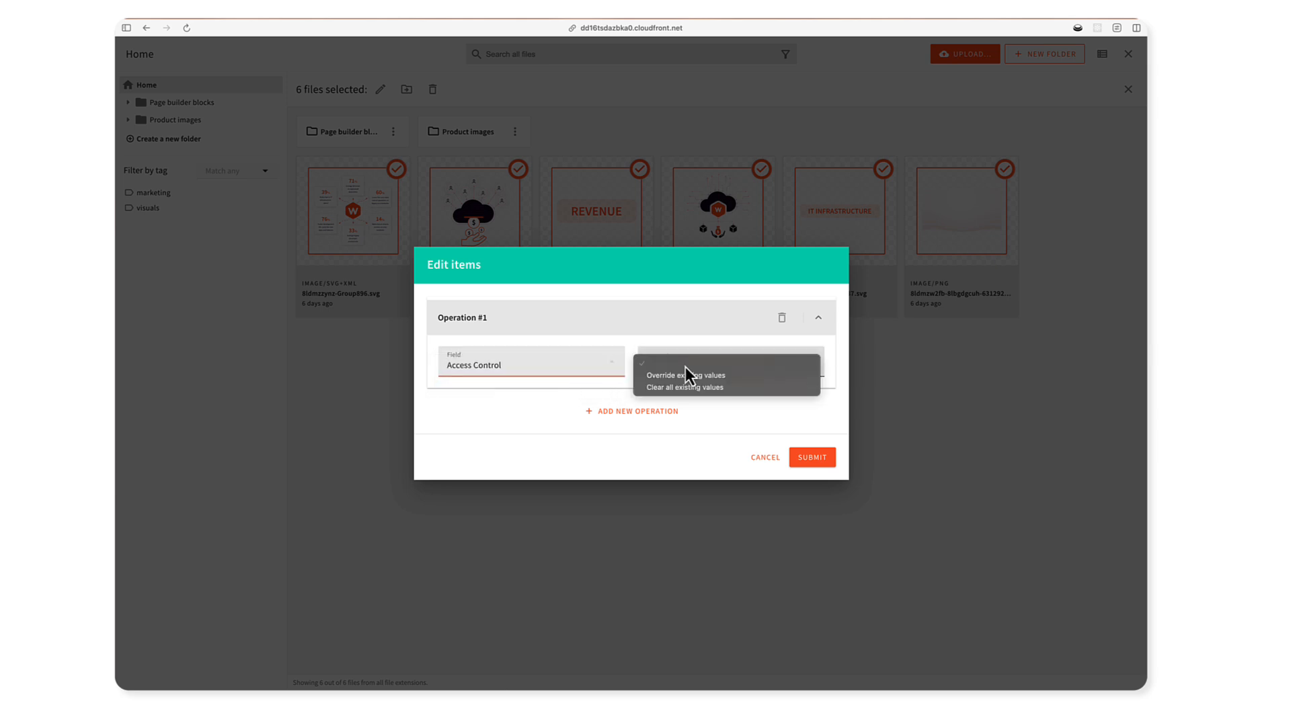
pyautogui.click(723, 380)
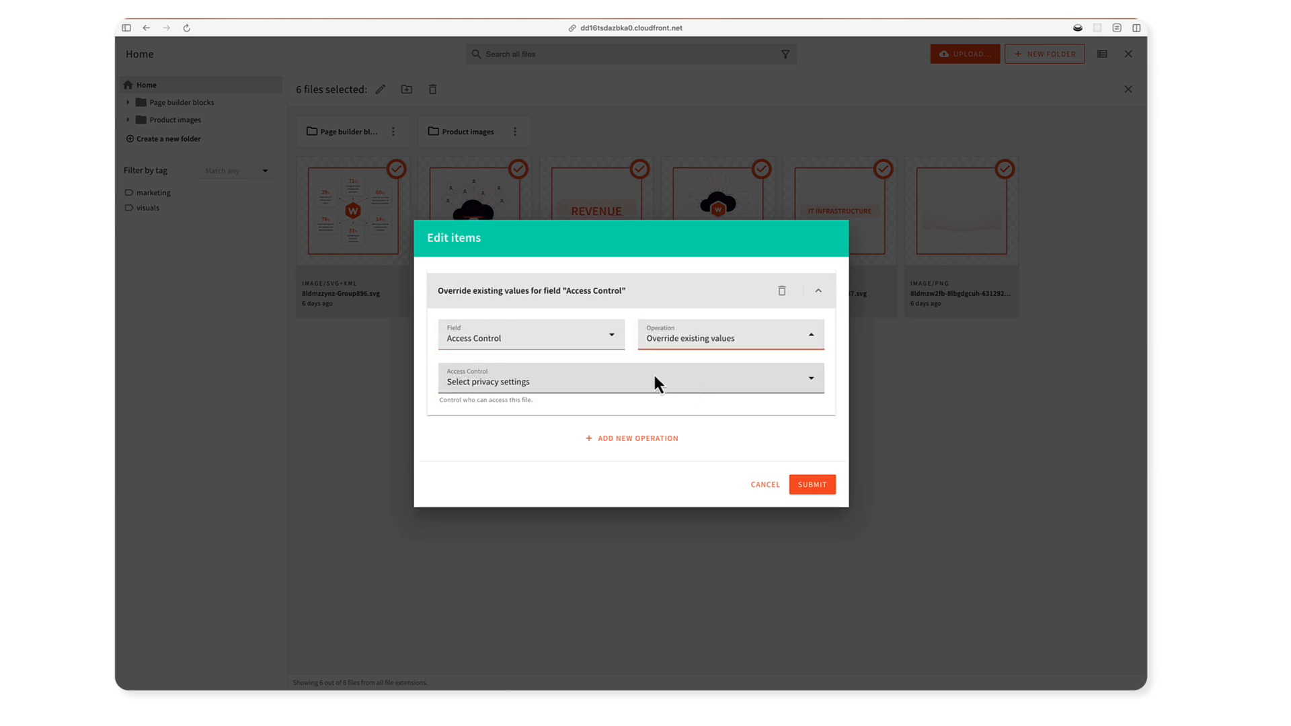
pyautogui.click(624, 385)
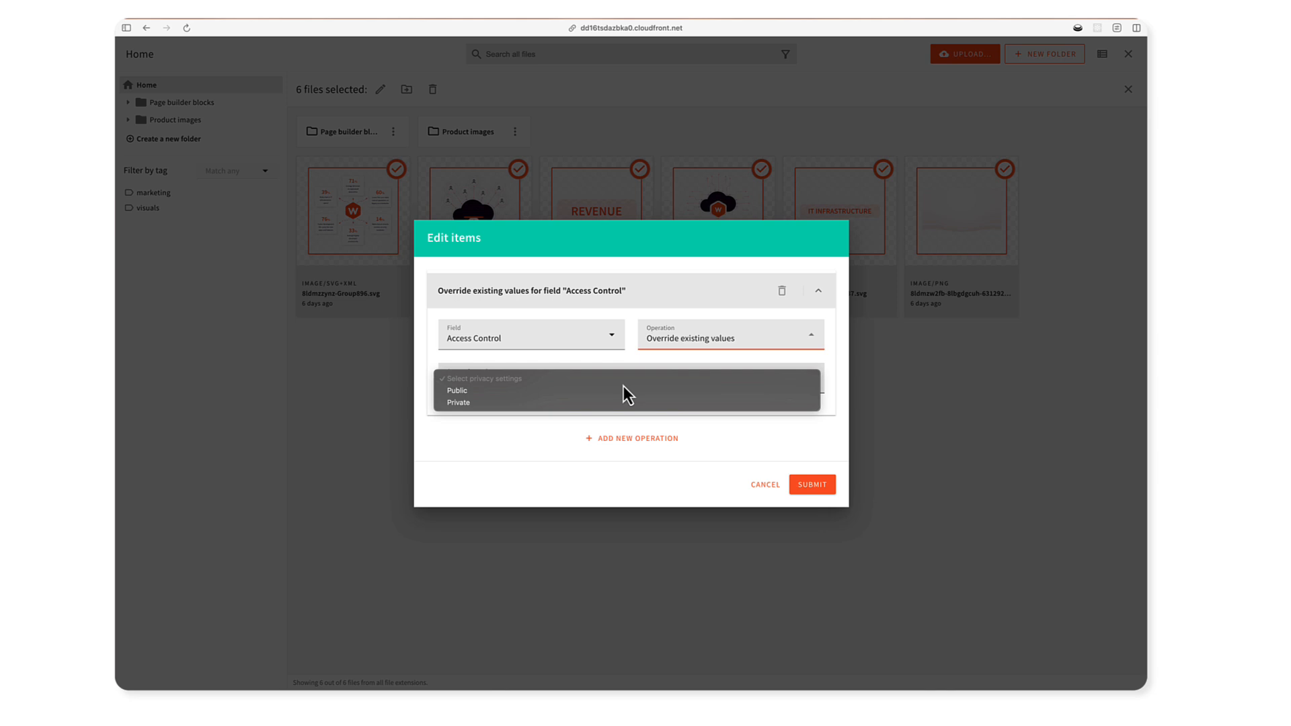
pyautogui.click(573, 392)
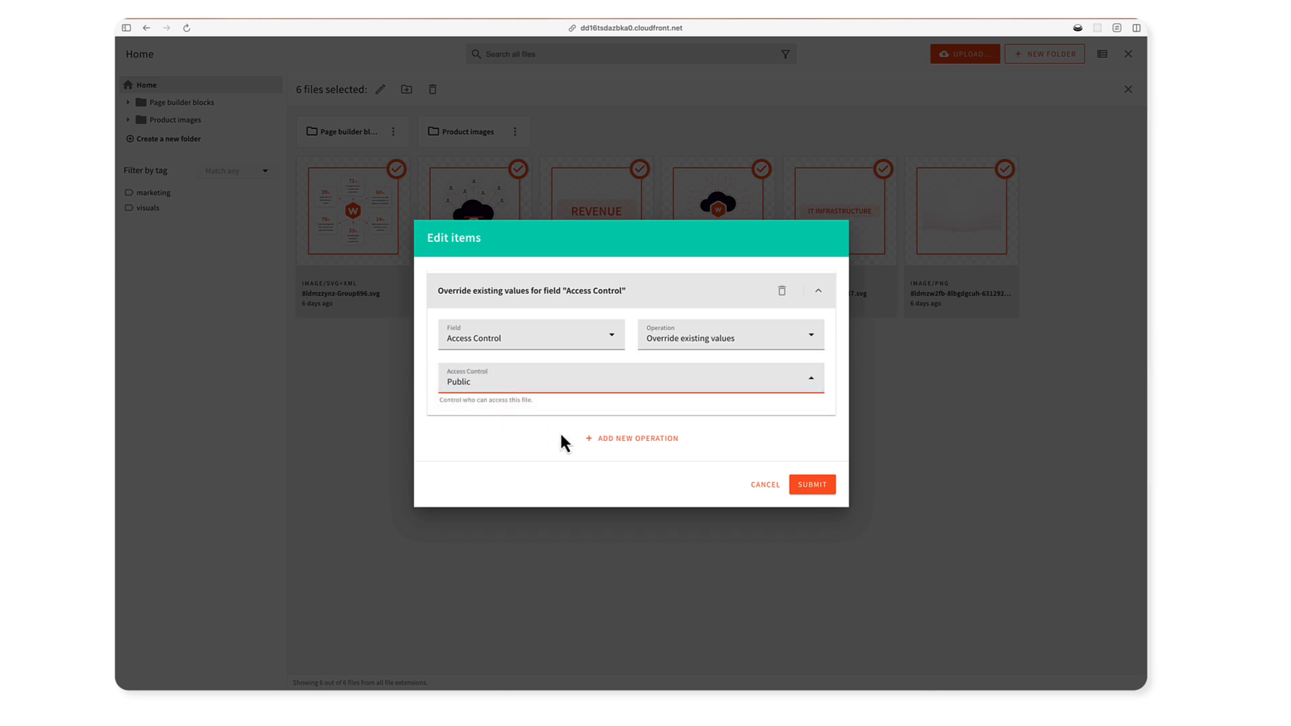
# Step: Add a second bulk operation that appends the tag custom to the existing values of the Tags field
pyautogui.click(635, 437)
pyautogui.click(570, 429)
pyautogui.click(548, 446)
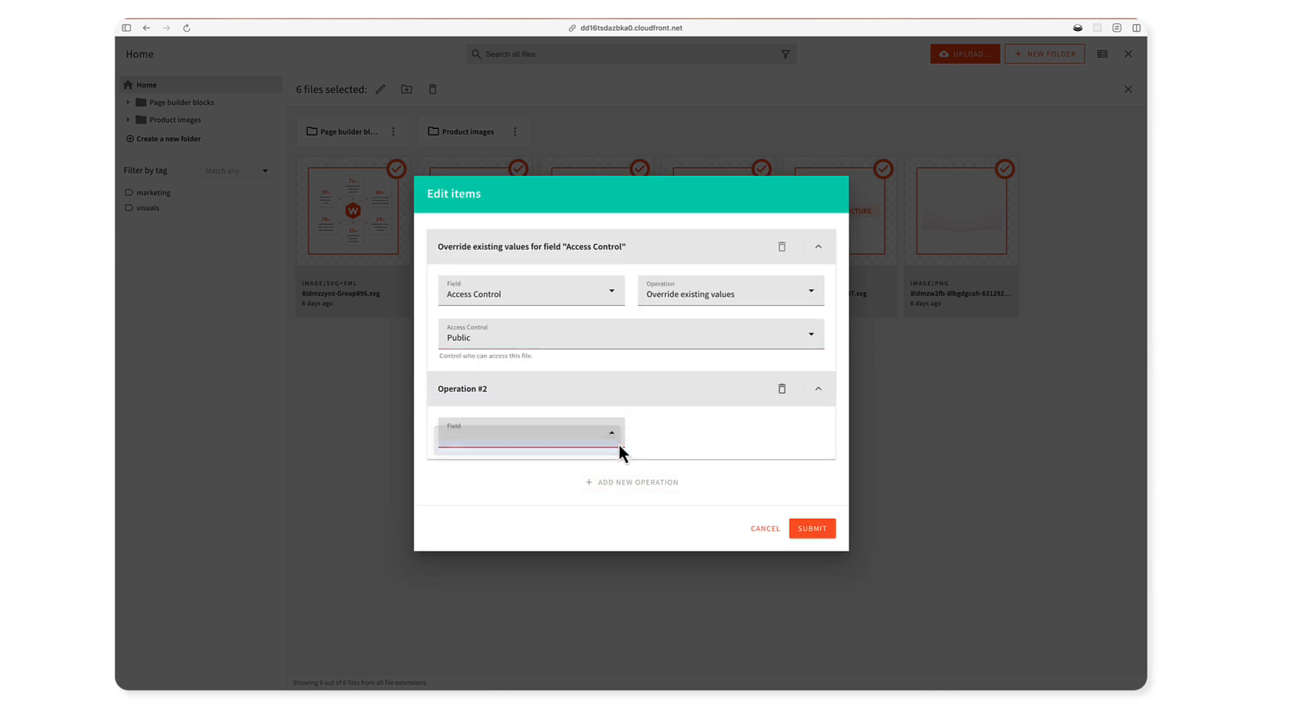
pyautogui.click(679, 438)
pyautogui.click(736, 470)
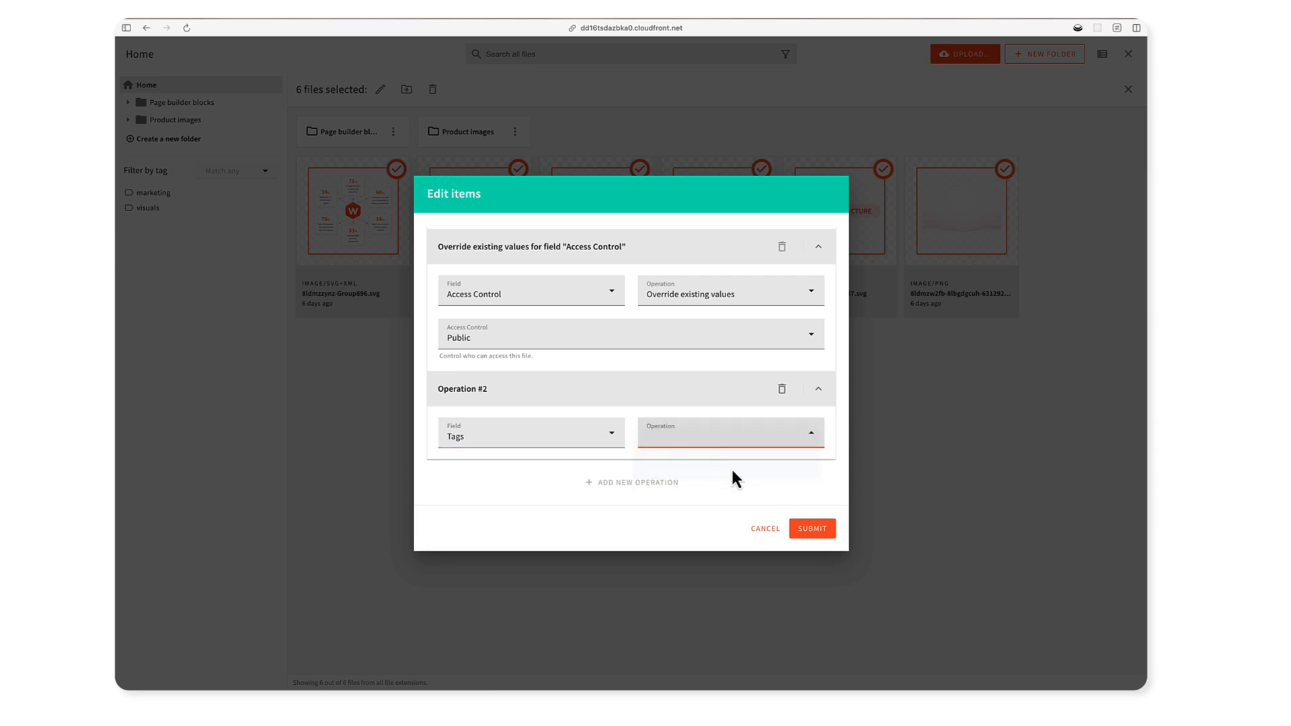
pyautogui.click(628, 460)
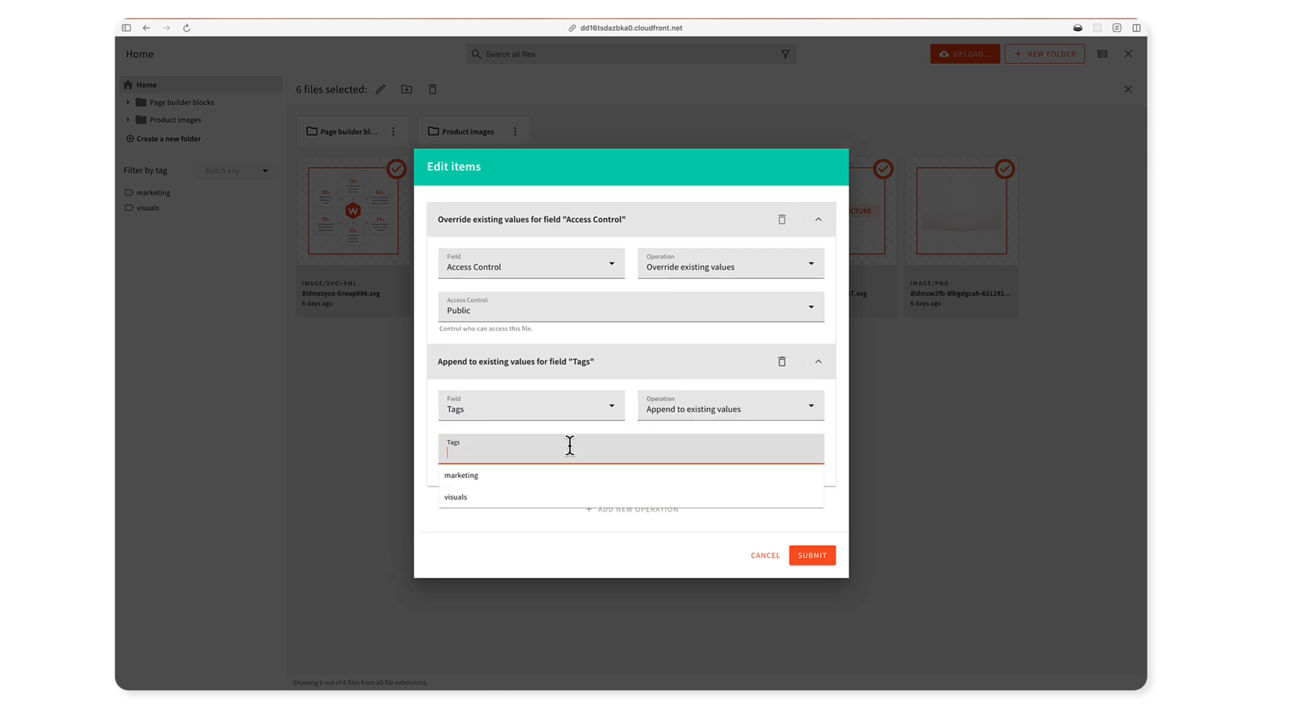
pyautogui.write('custom')
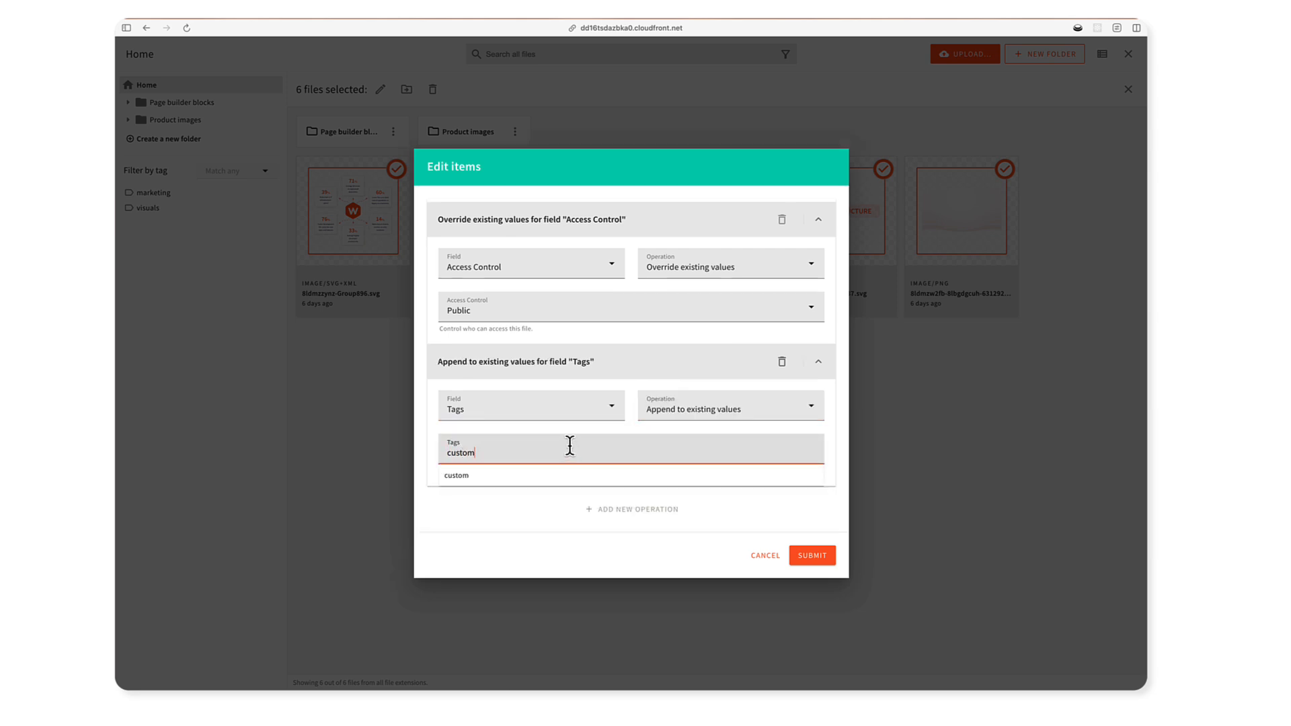
pyautogui.click(541, 473)
pyautogui.click(518, 519)
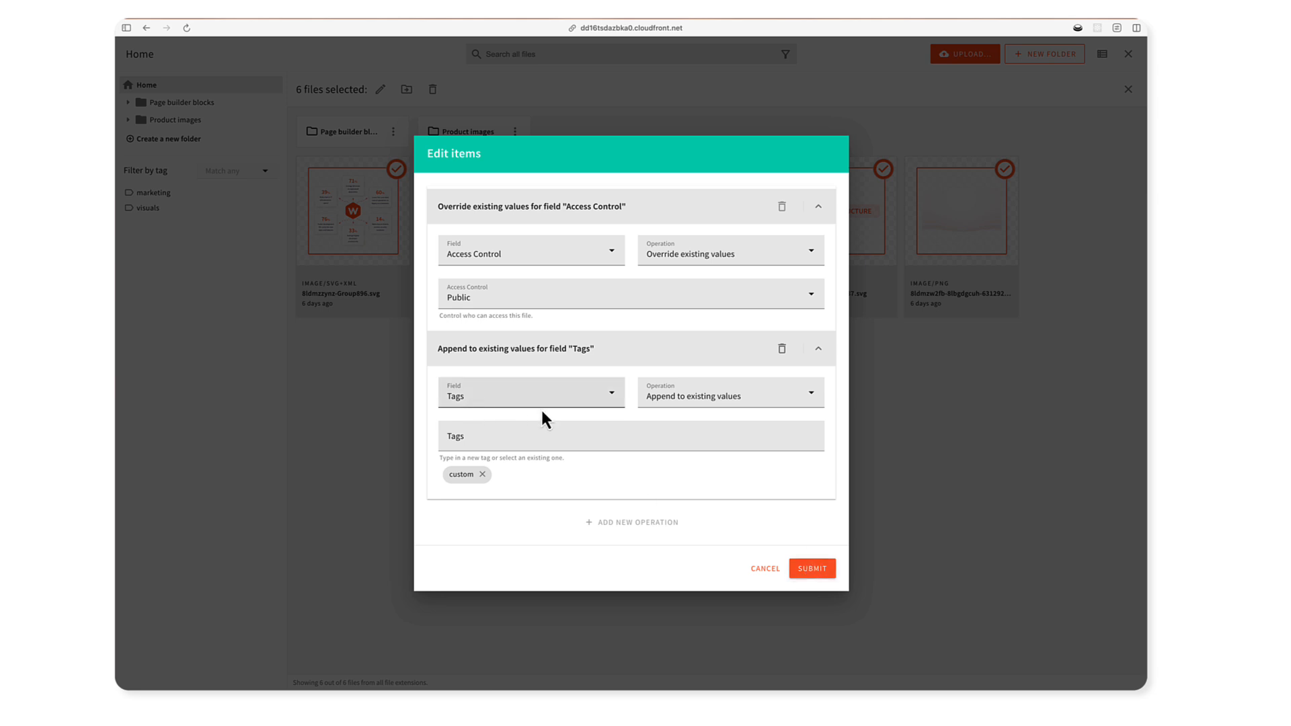
# Step: Submit and confirm the bulk edit of the selected files, and close the finished report
pyautogui.click(813, 569)
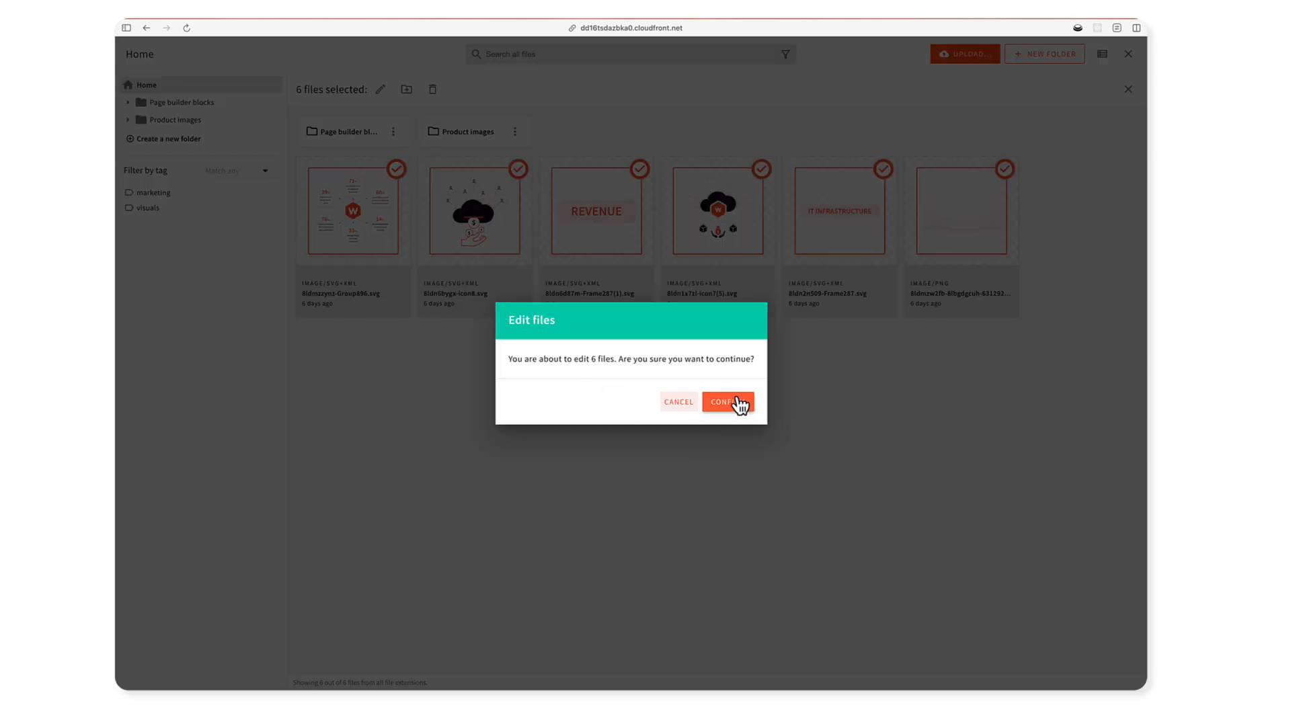
pyautogui.click(738, 402)
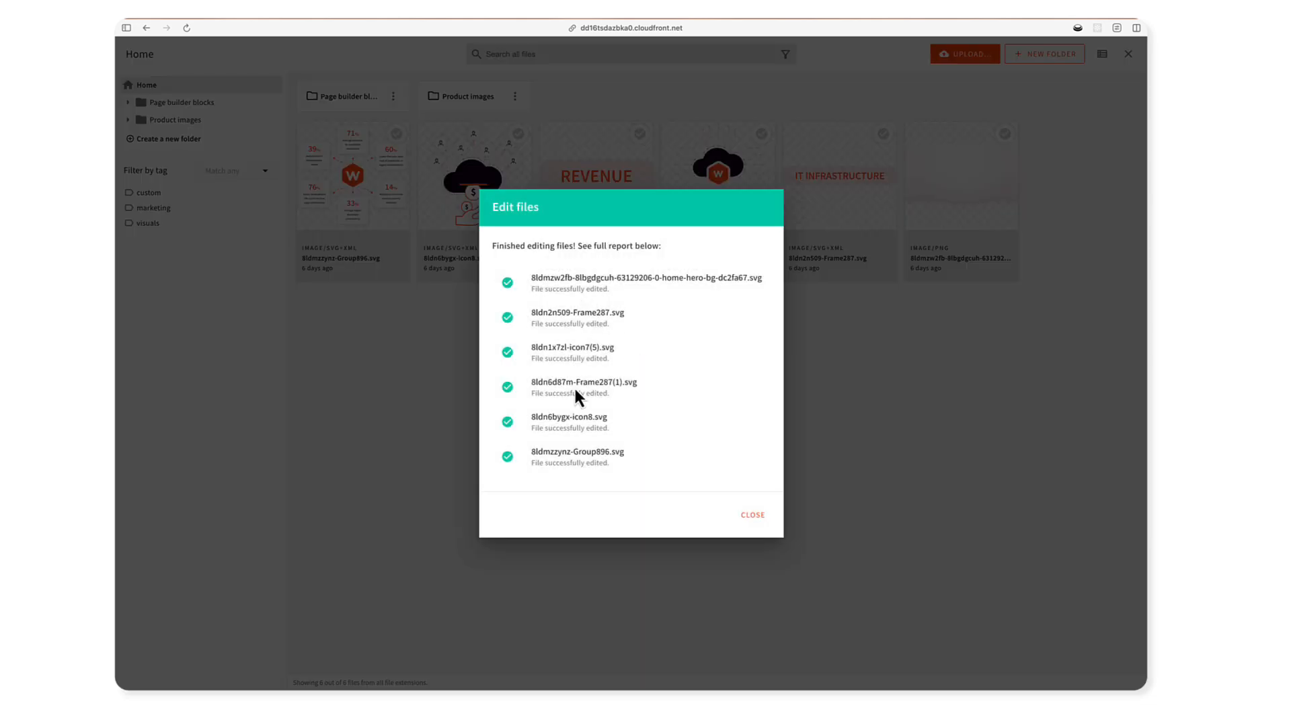
pyautogui.click(753, 516)
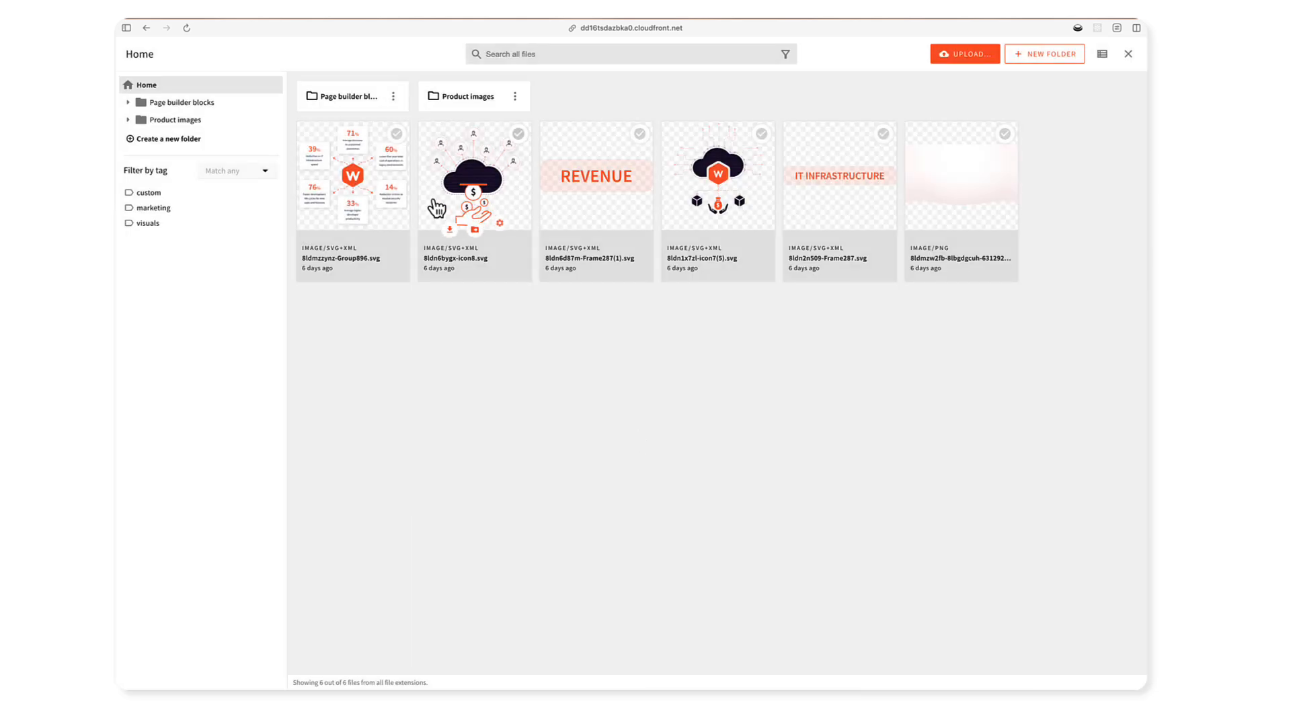
# Step: Check the tags and access control in the details of 8ldmzzynz-Group896.svg and 8ldn6bygx-icon8.svg without saving
pyautogui.click(377, 230)
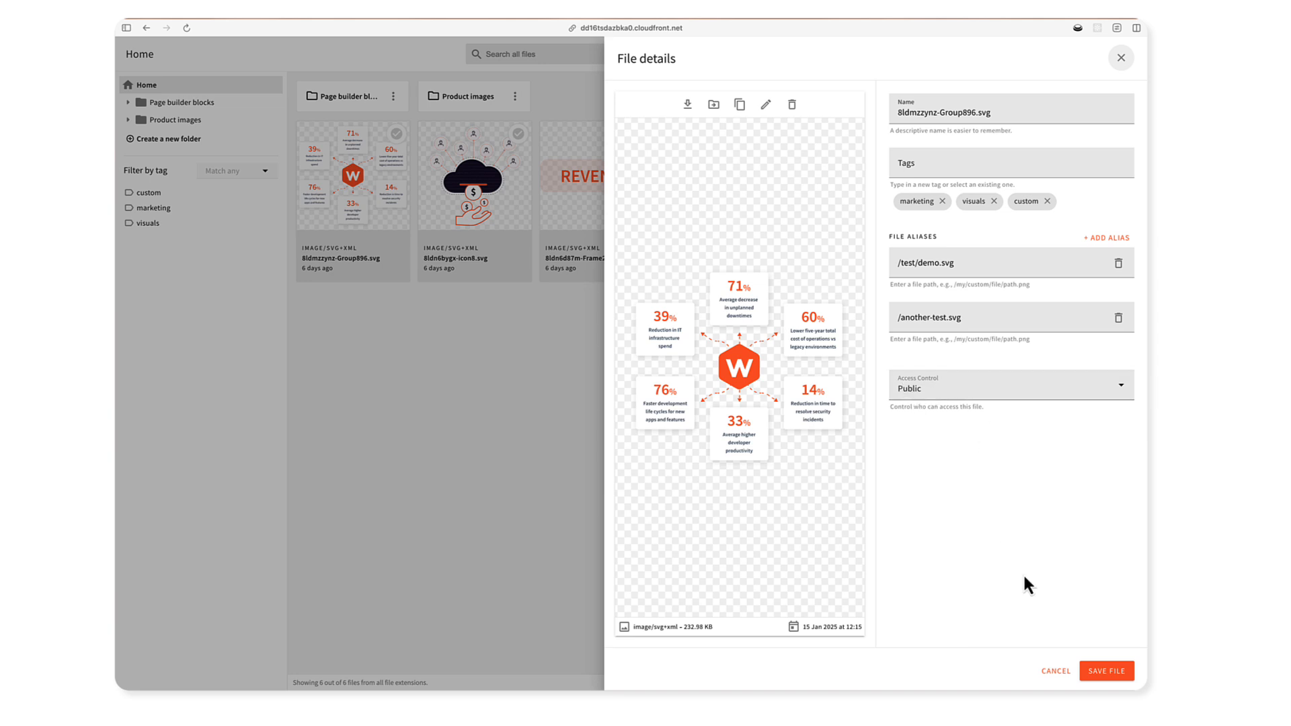
pyautogui.click(1055, 671)
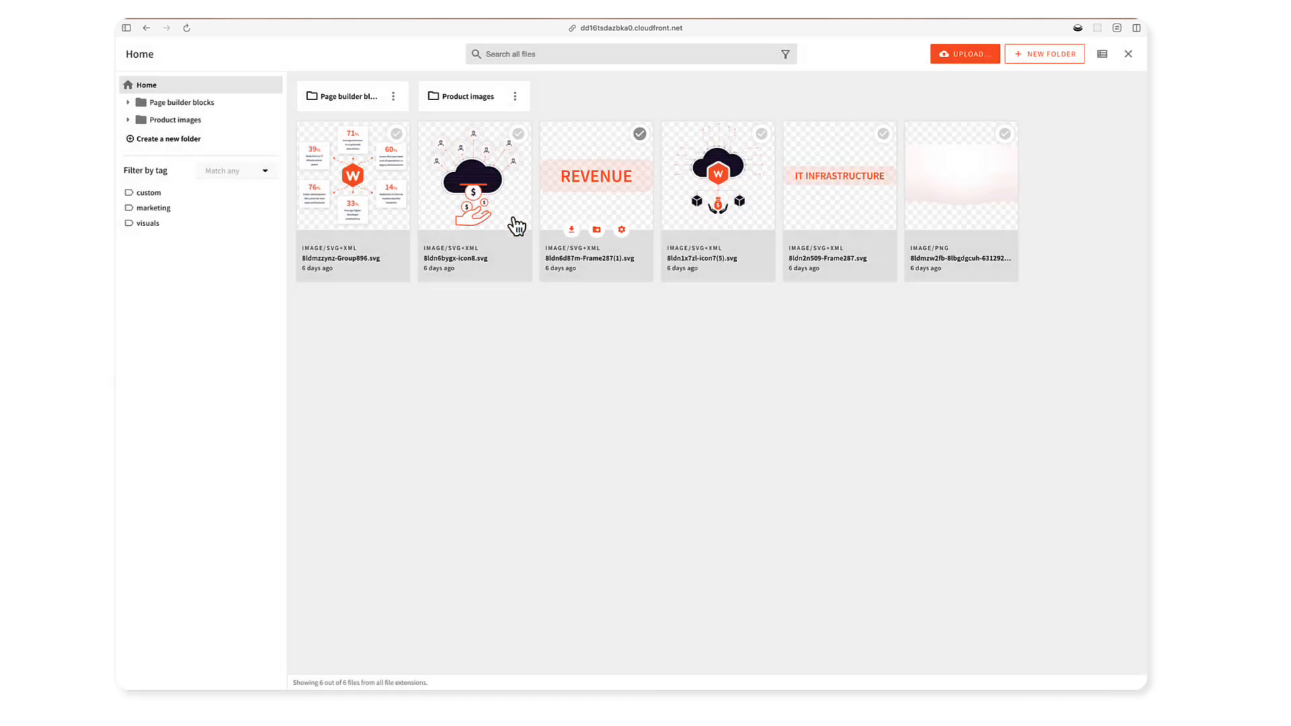
pyautogui.click(503, 232)
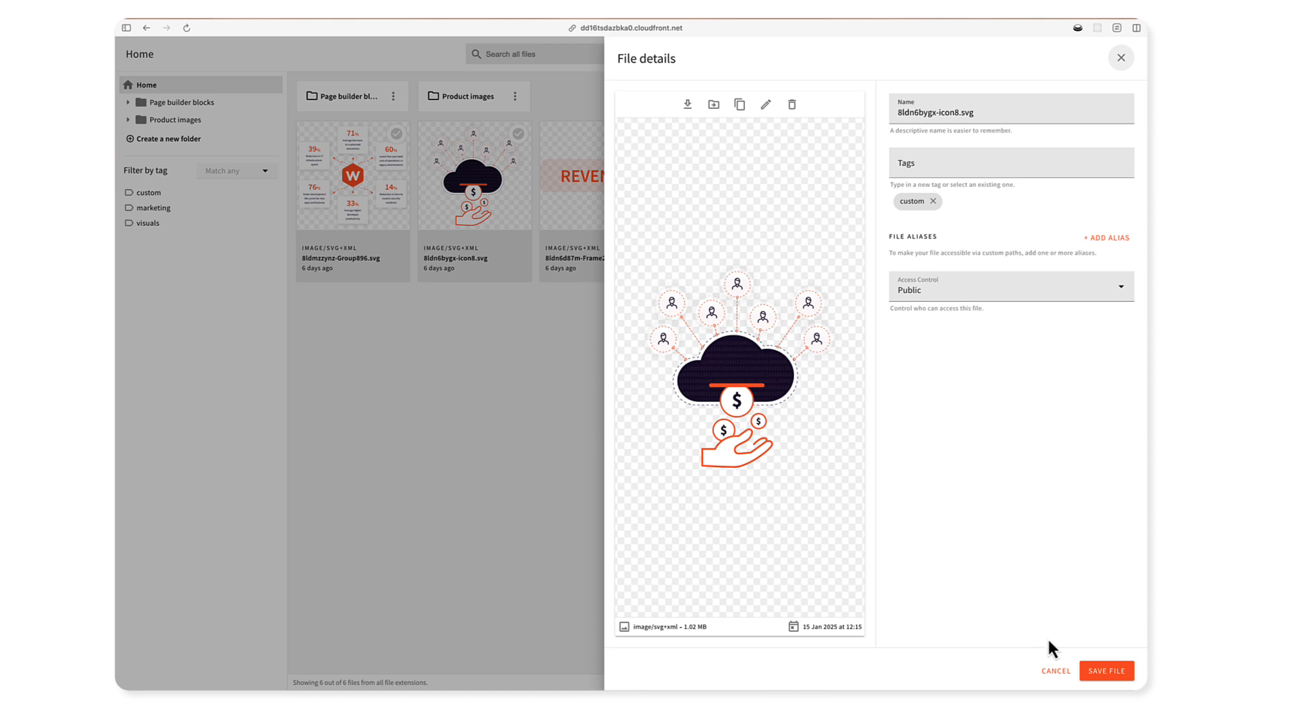
pyautogui.click(1055, 671)
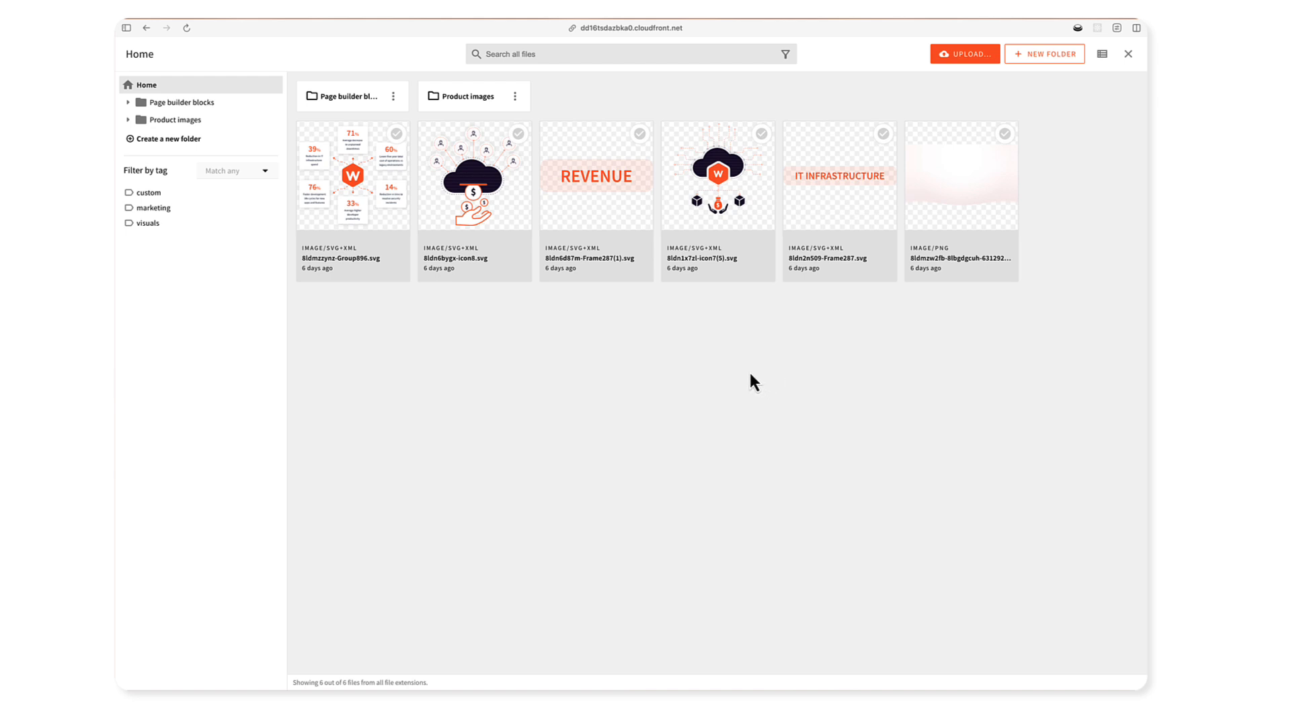
# Step: Open the Webiny documentation at webiny.com/docs and go to its File Manager section
pyautogui.press('super+l')
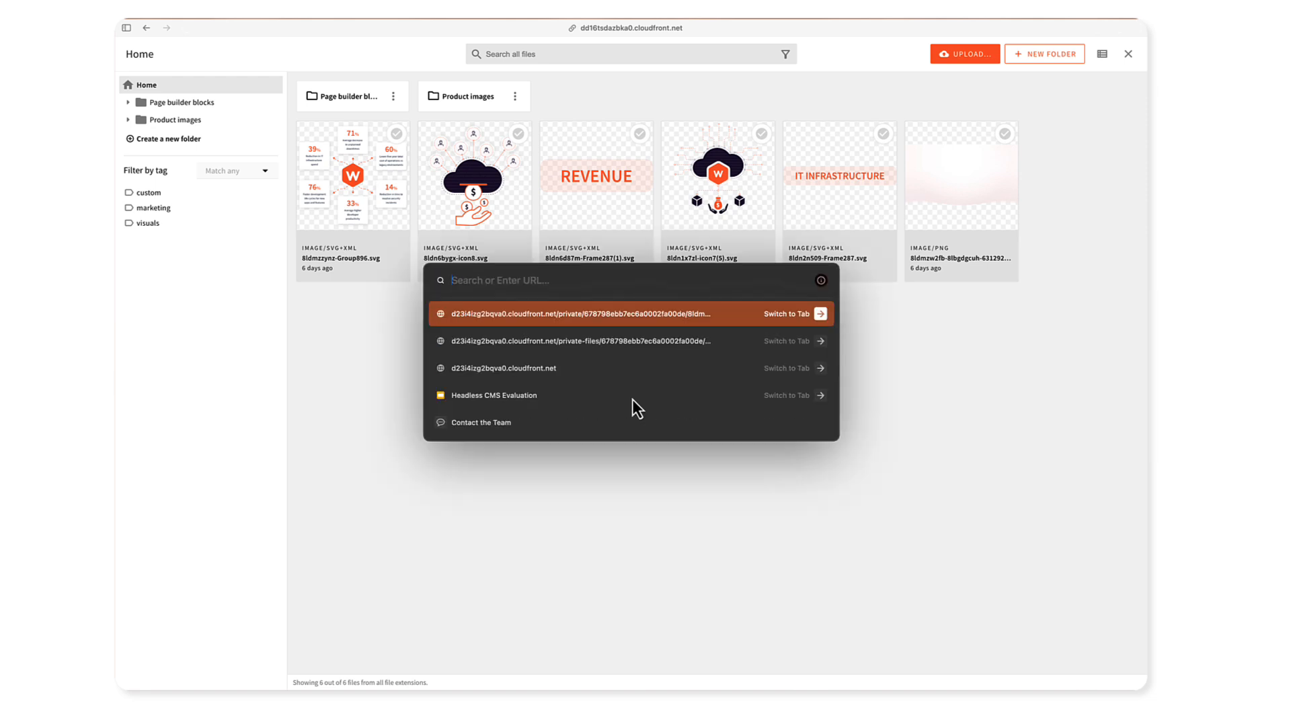
pyautogui.write('webiny.com/docs')
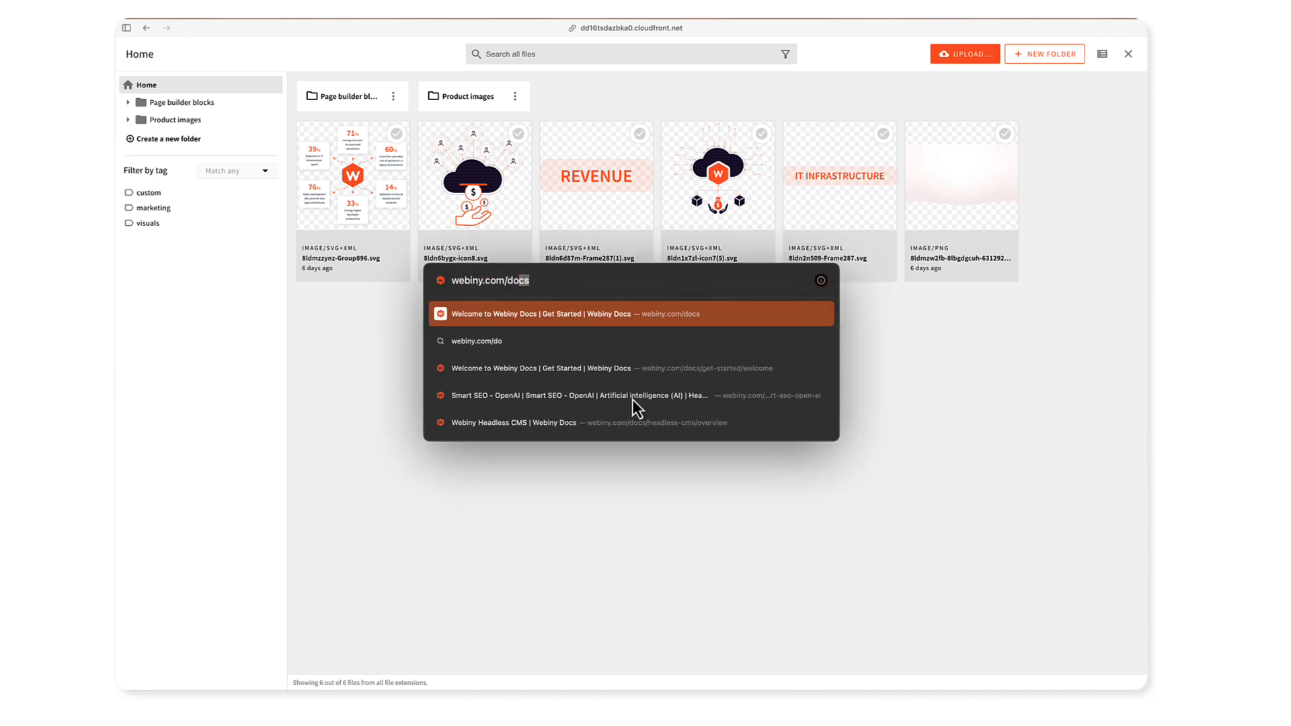
pyautogui.press('Return')
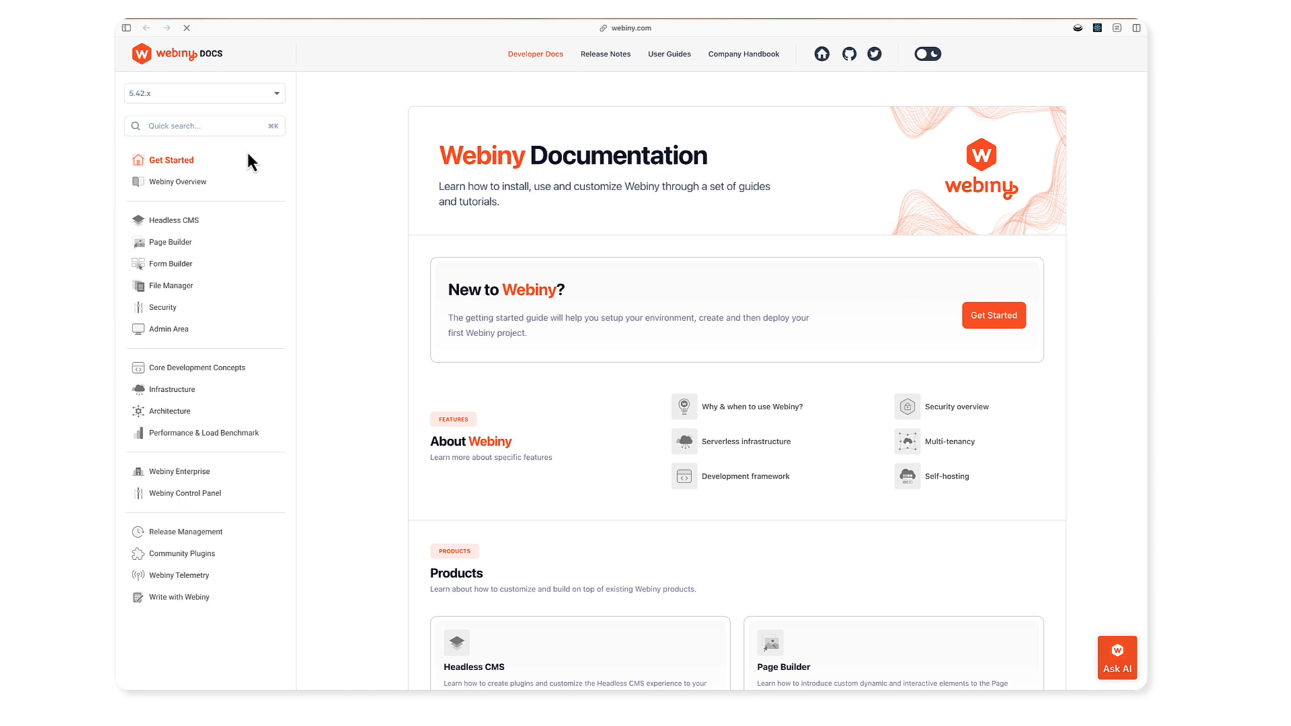
pyautogui.click(176, 286)
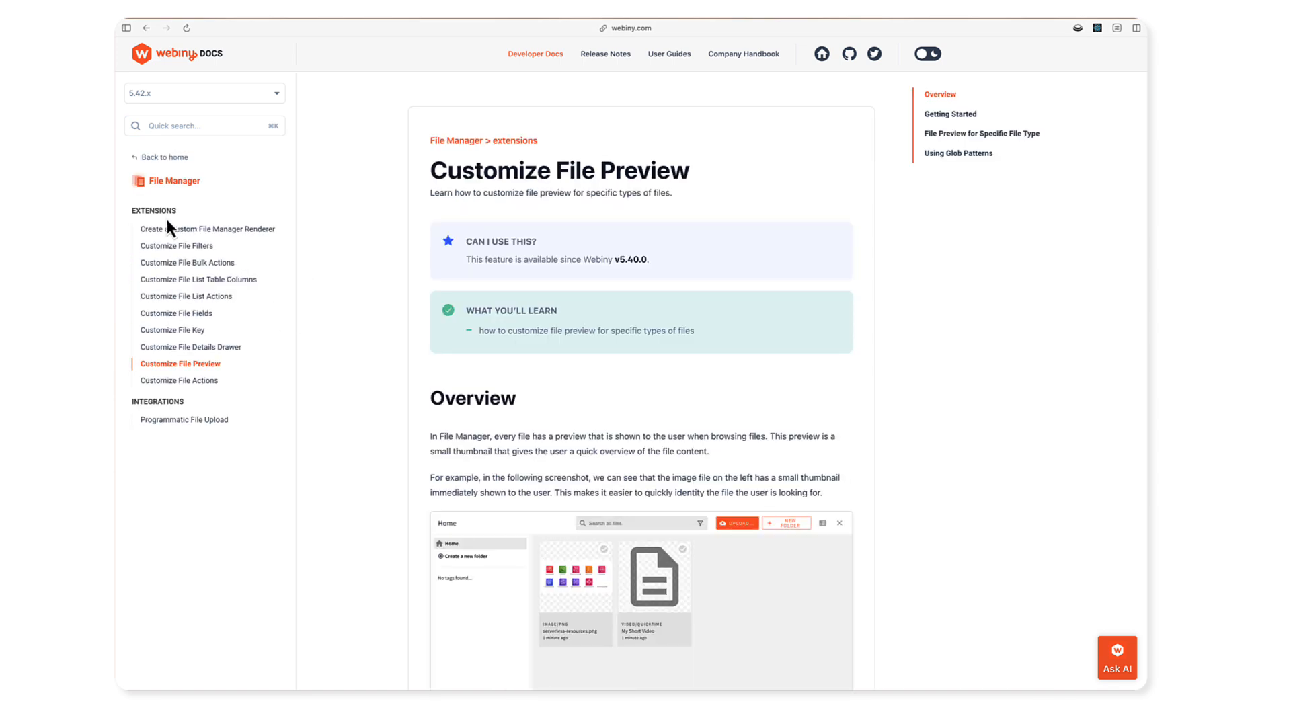
# Step: Skim the Programmatic File Upload article in the File Manager integrations documentation
pyautogui.click(195, 421)
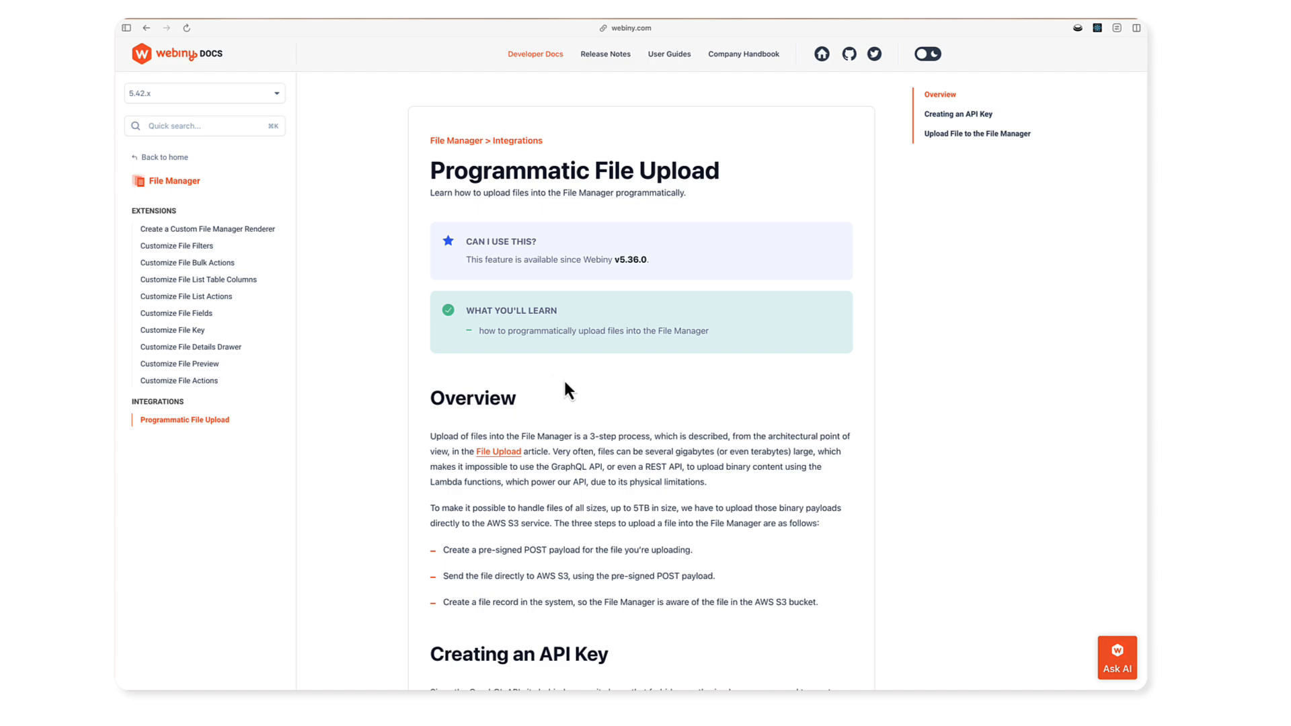
pyautogui.scroll(-5, 565, 387)
pyautogui.scroll(-5, 566, 381)
pyautogui.scroll(10, 566, 381)
# Step: Look through the Customize File Details Drawer article and open the Create a Custom File Manager Renderer article
pyautogui.click(203, 356)
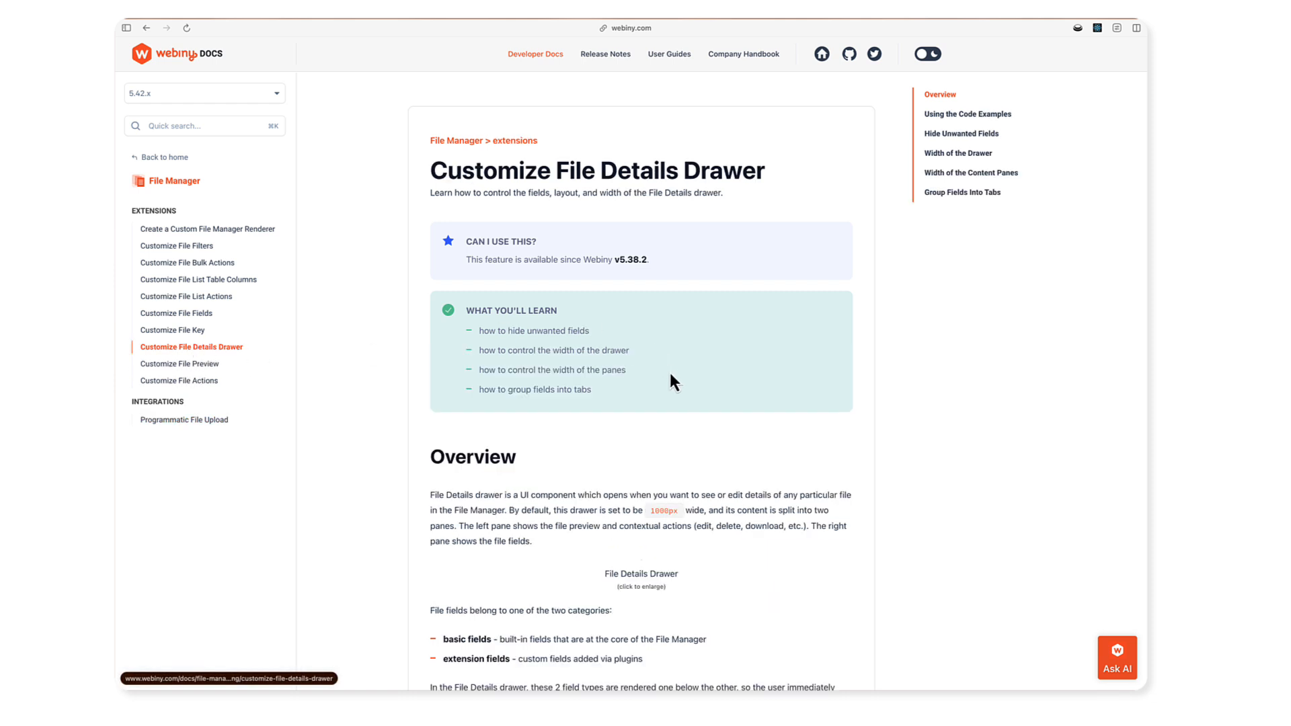
pyautogui.scroll(-4, 670, 373)
pyautogui.click(202, 229)
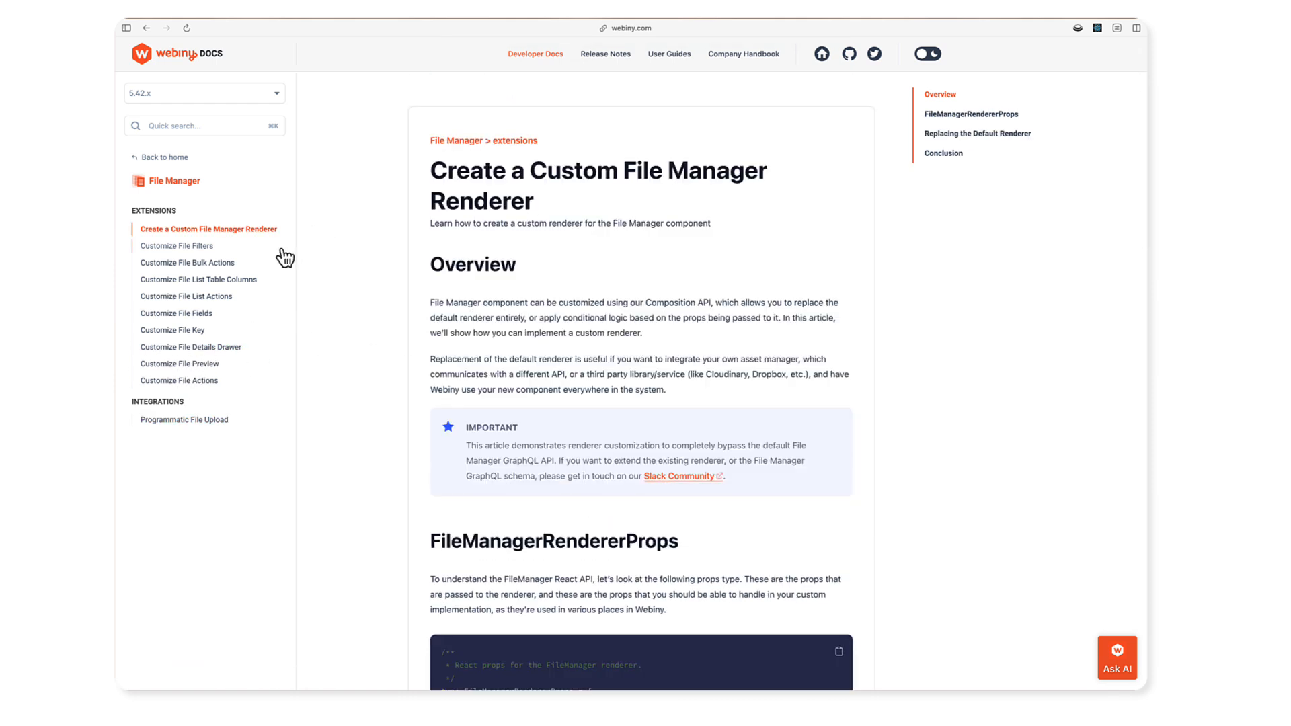
# Step: Skim the Customize File Filters article, including its overview and the section on adding a filter
pyautogui.click(202, 246)
pyautogui.scroll(-5, 692, 376)
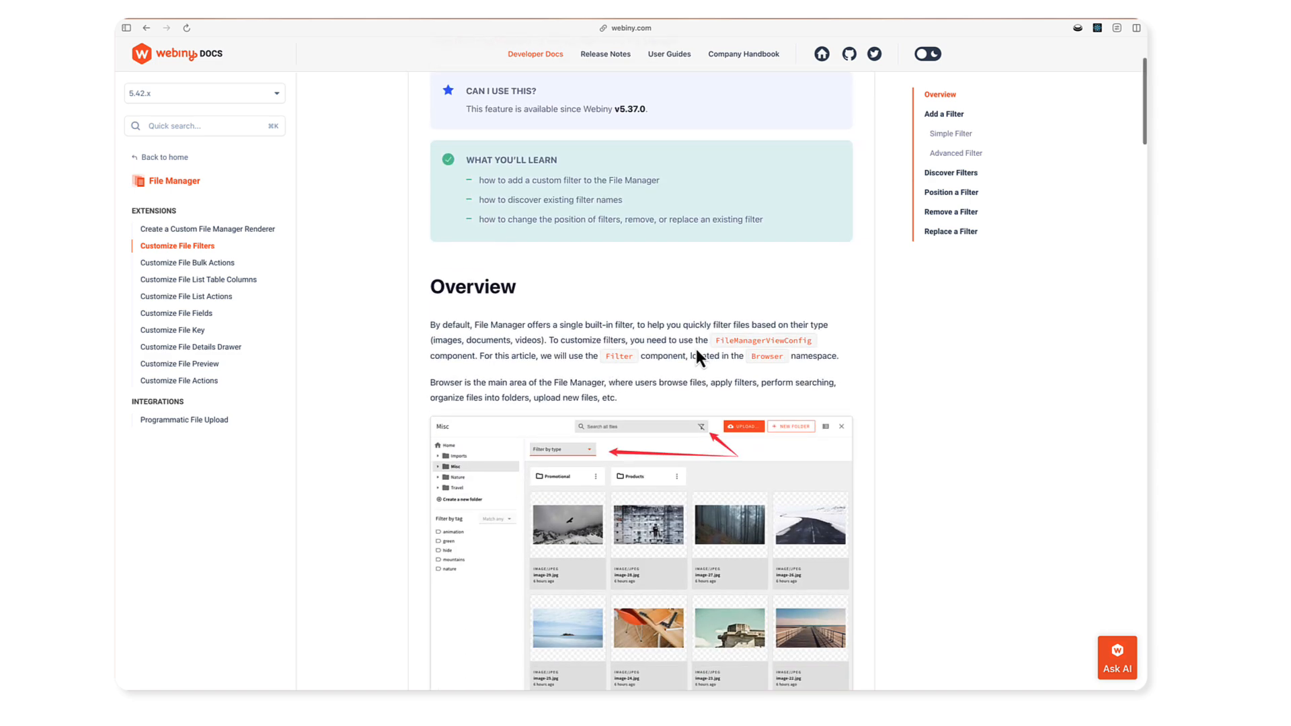
pyautogui.scroll(-4, 744, 406)
pyautogui.scroll(9, 740, 404)
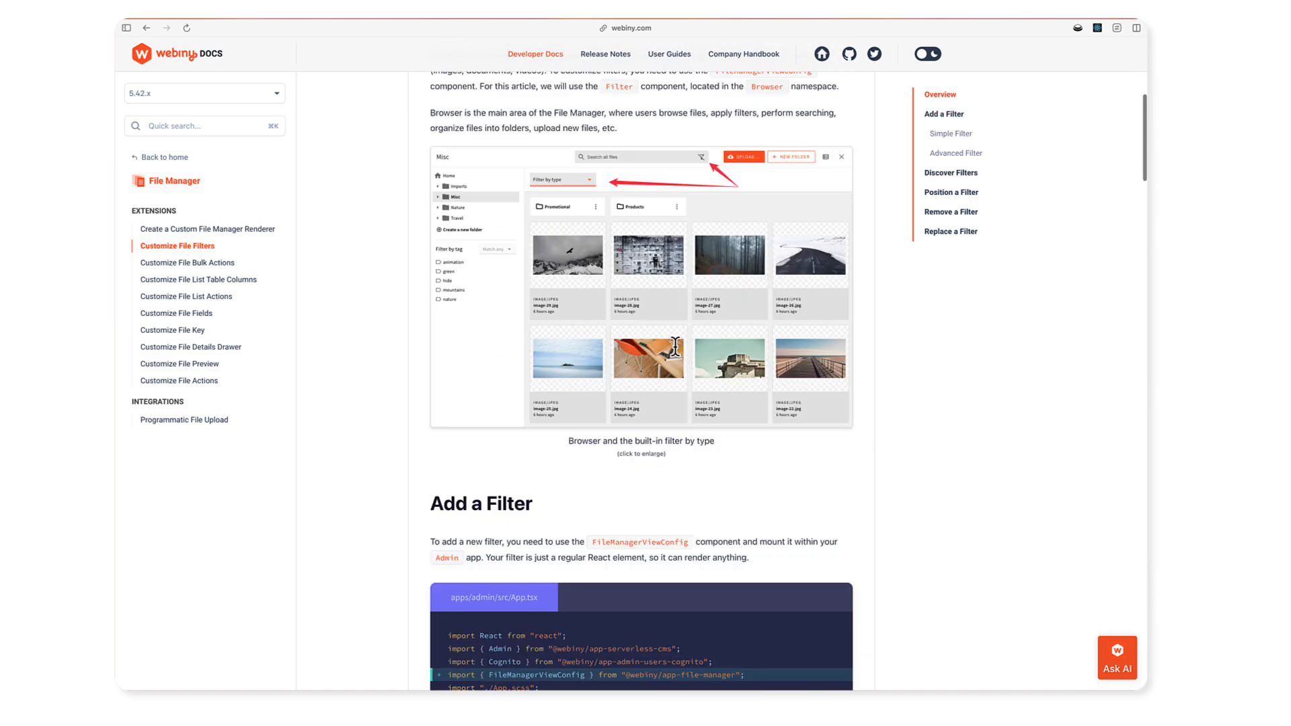